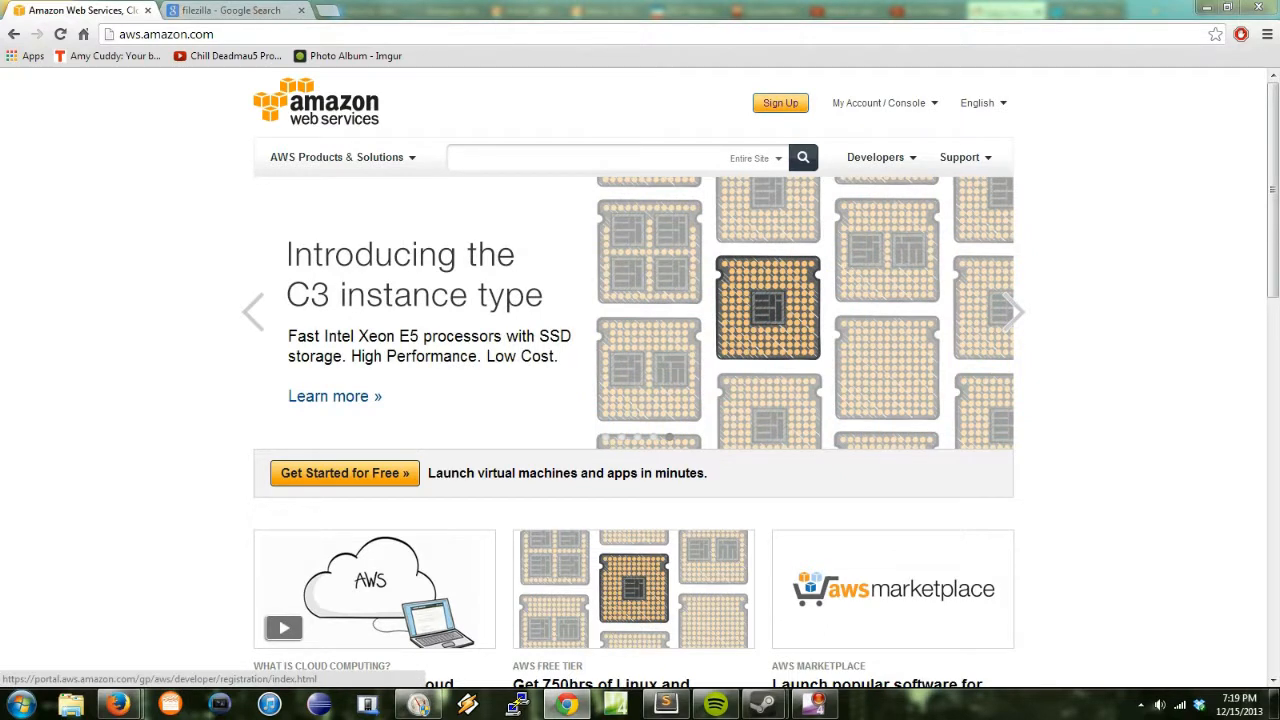
Step: Open the AWS sign-in page and clear the saved e-mail address
left_click(780, 103)
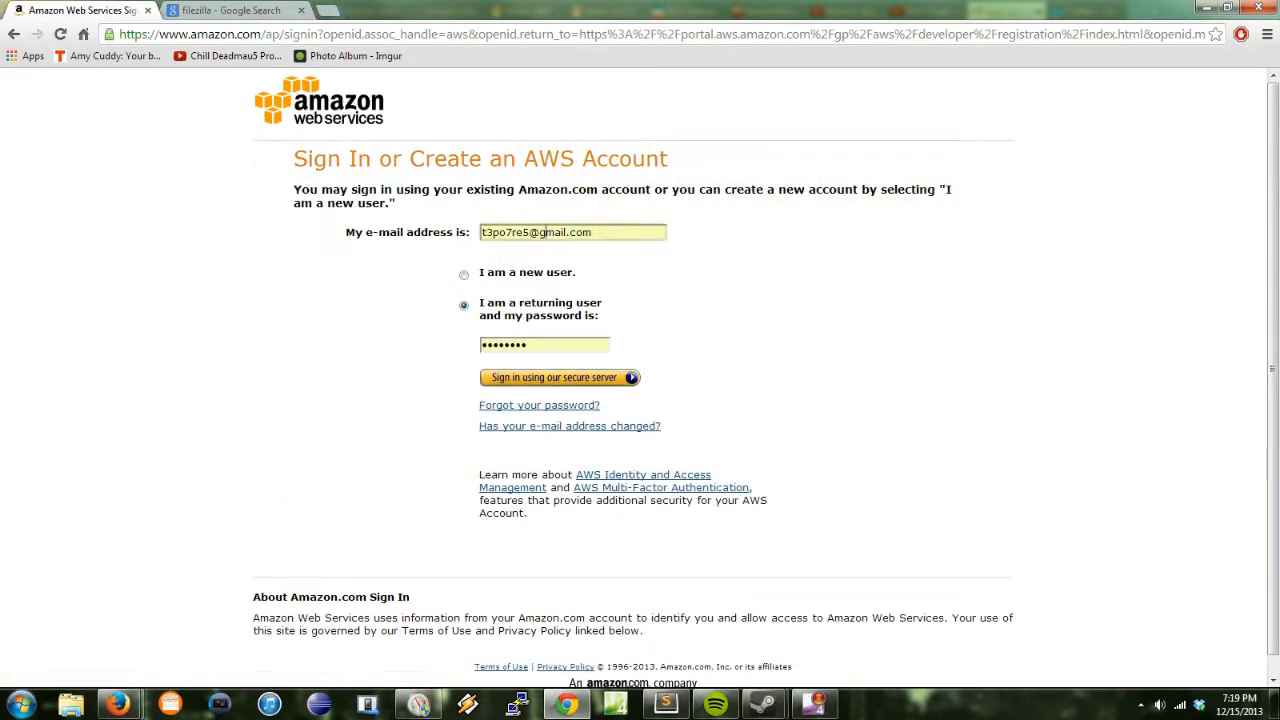
triple_click(536, 232)
left_click(660, 310)
triple_click(560, 232)
key("BackSpace")
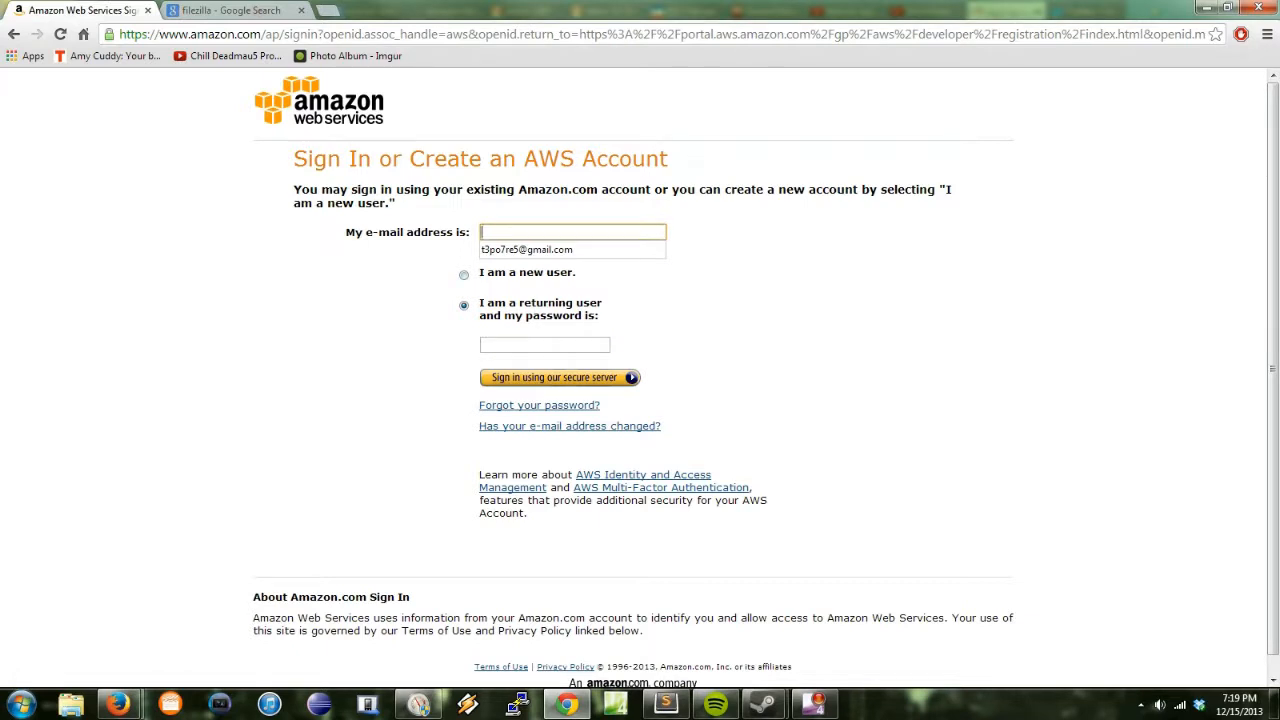
Step: Choose 'I am a new user' and finish sign-in to reach the account-updated confirmation
left_click(464, 275)
left_click(540, 232)
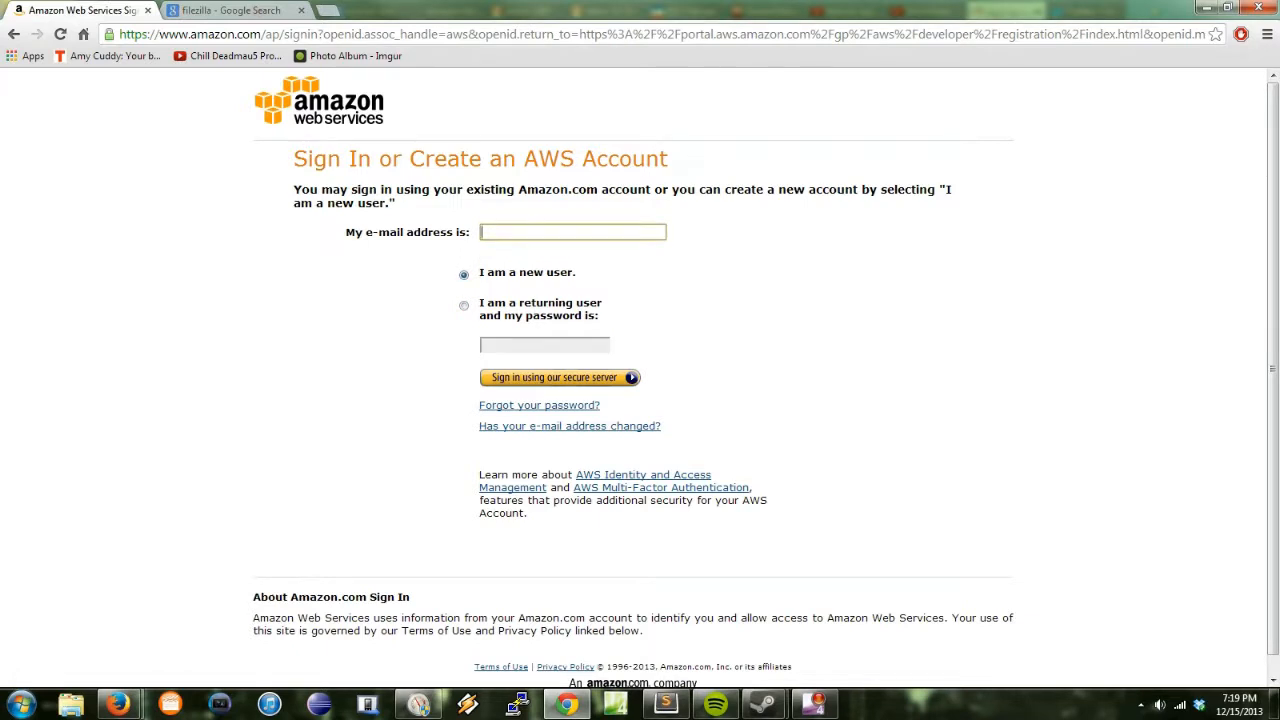
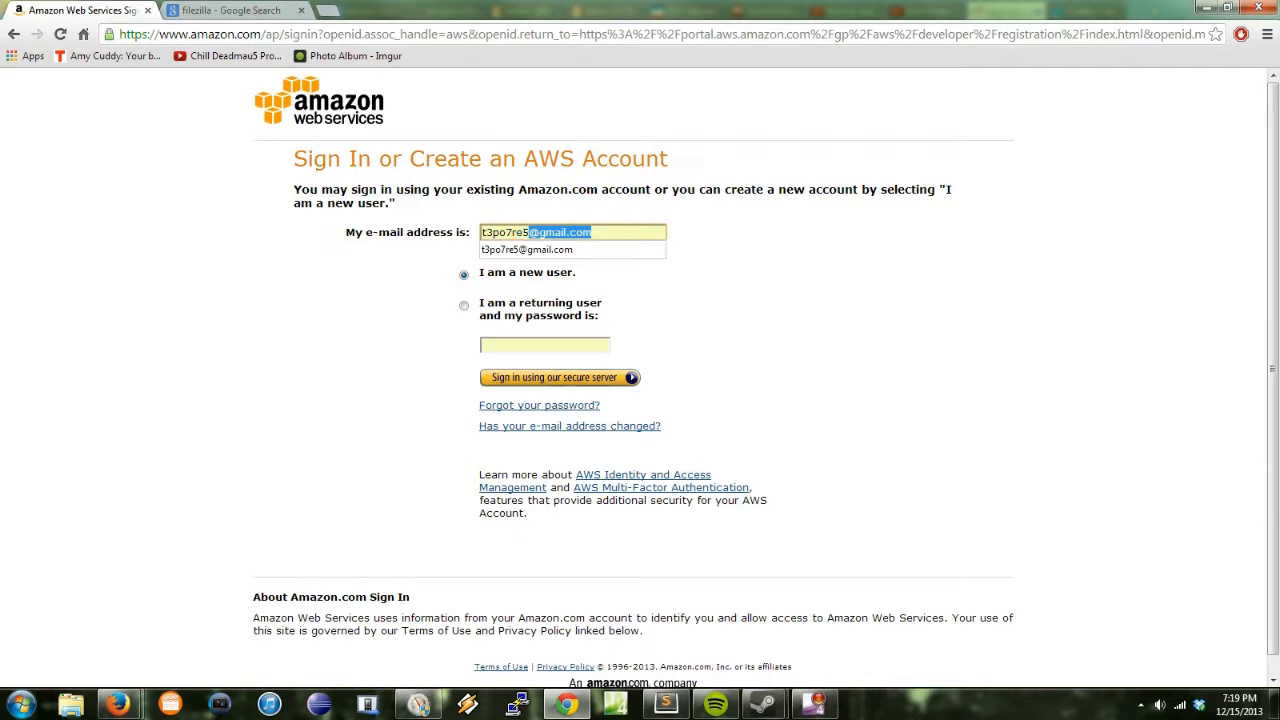
key("ctrl+a")
key("BackSpace")
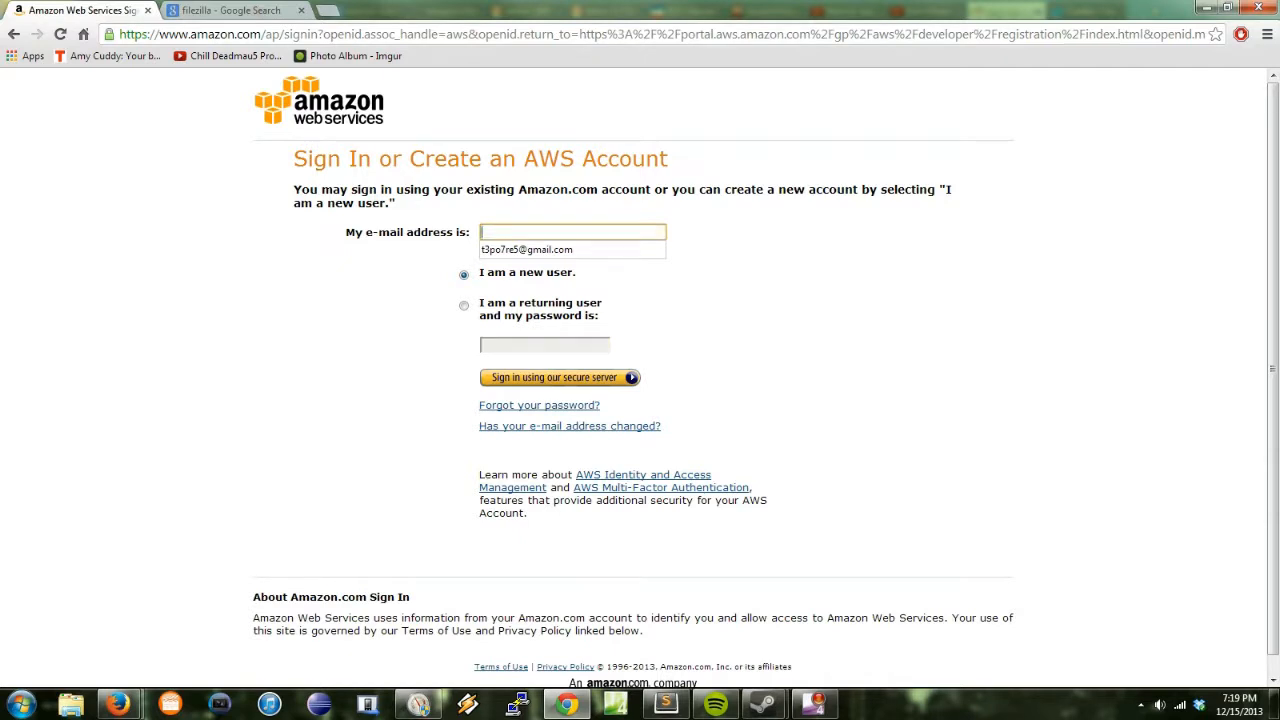
middle_click(780, 326)
middle_click(834, 417)
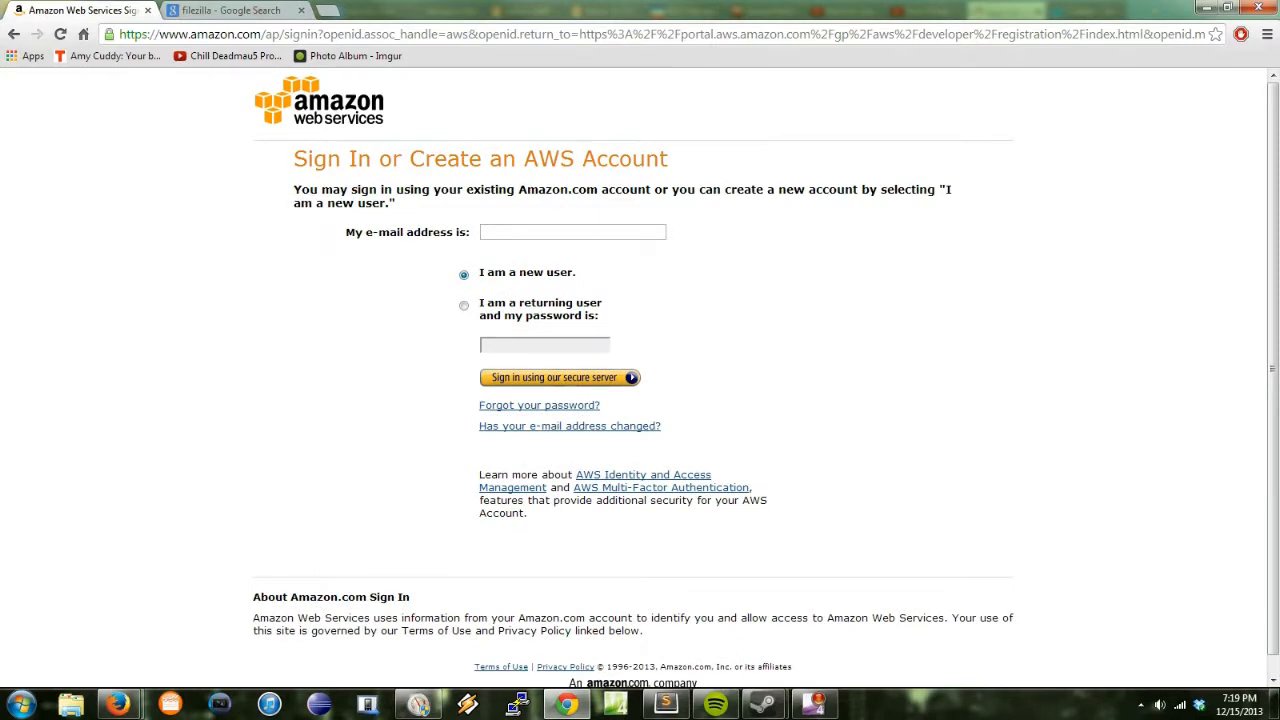
mouse_move(815, 704)
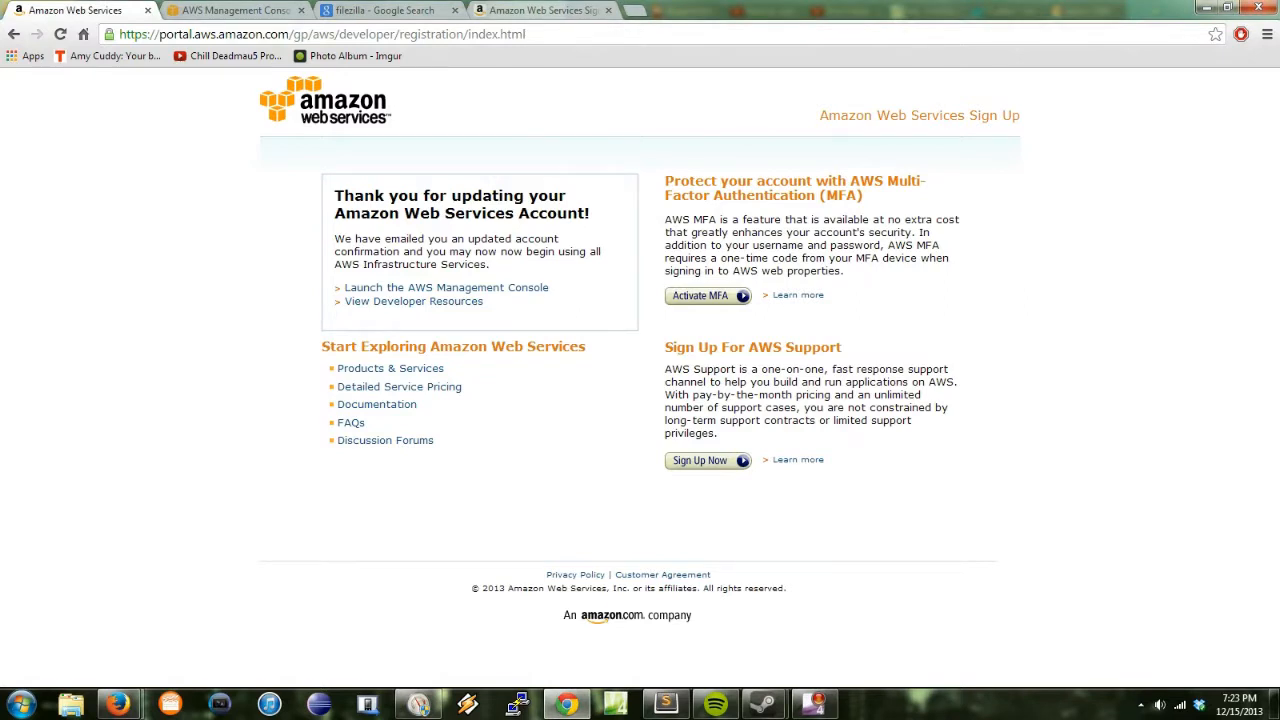
Step: Highlight and read through the account-updated confirmation page text
left_click_drag(325, 182, 960, 470)
left_click(897, 395)
triple_click(897, 395)
left_click_drag(325, 182, 960, 470)
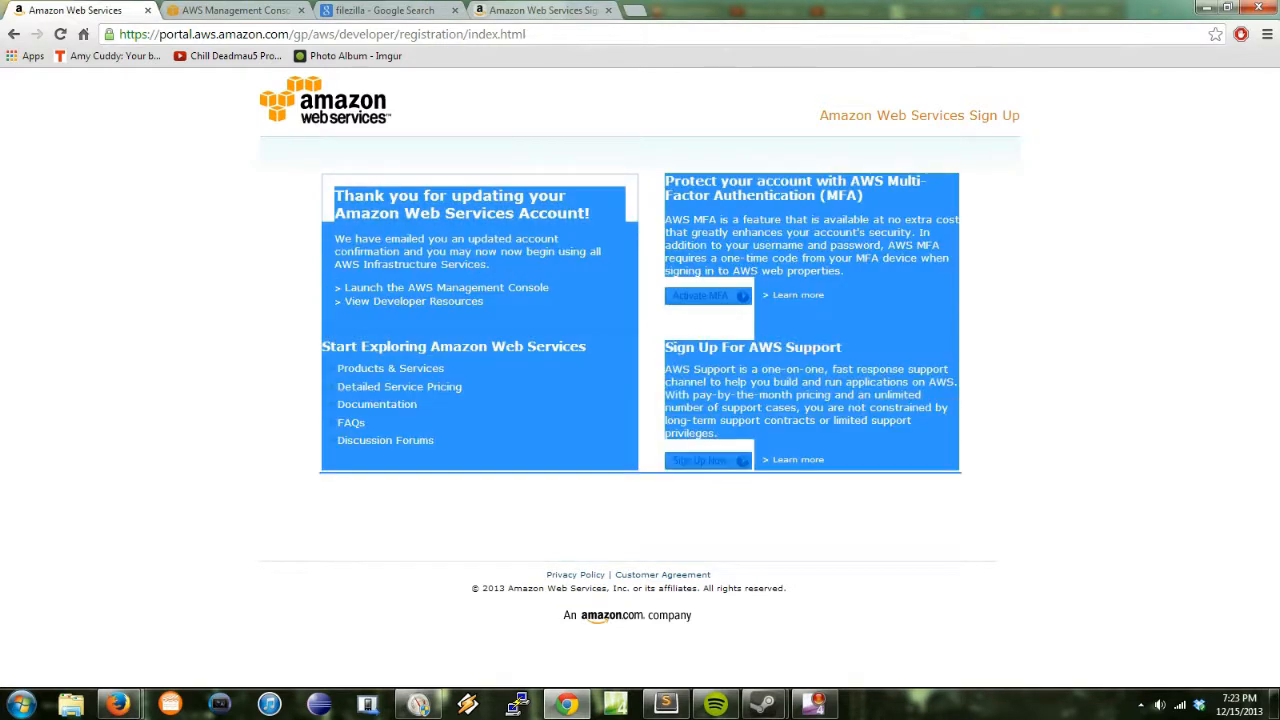
left_click(960, 470)
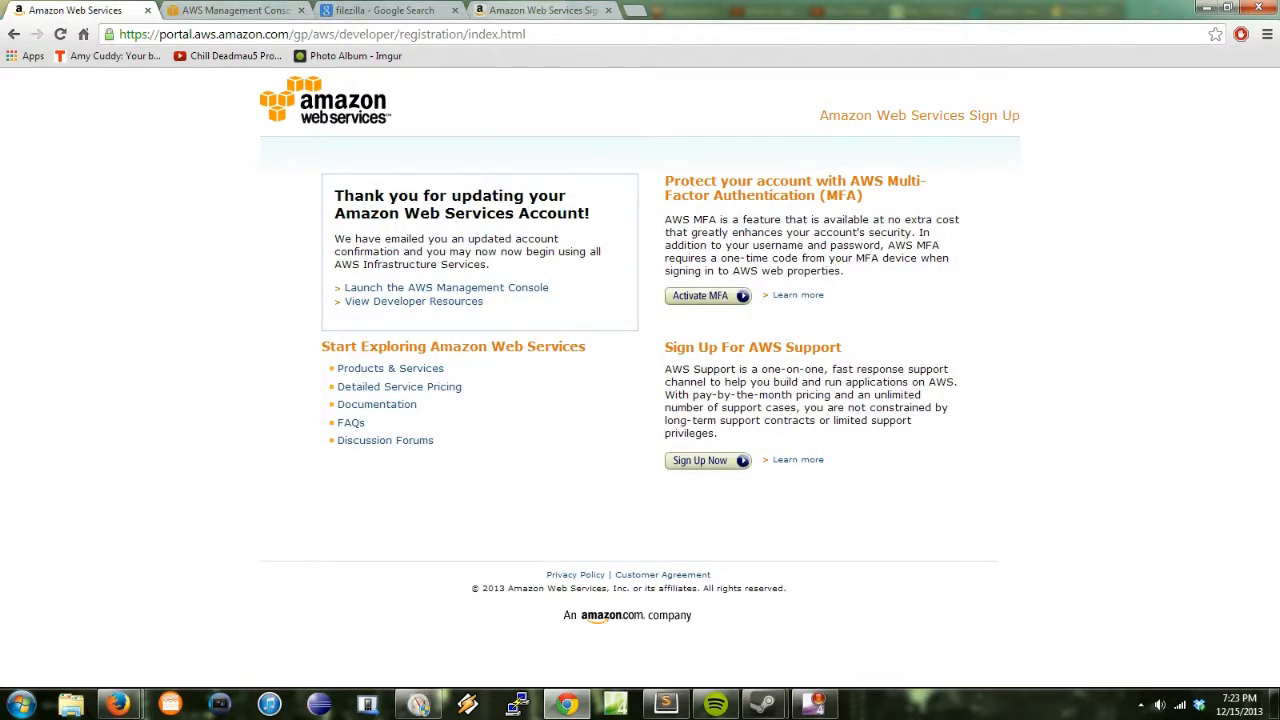
Step: Switch between the console and confirmation tabs and select the console's web address
left_click(235, 10)
left_click(98, 10)
left_click(225, 10)
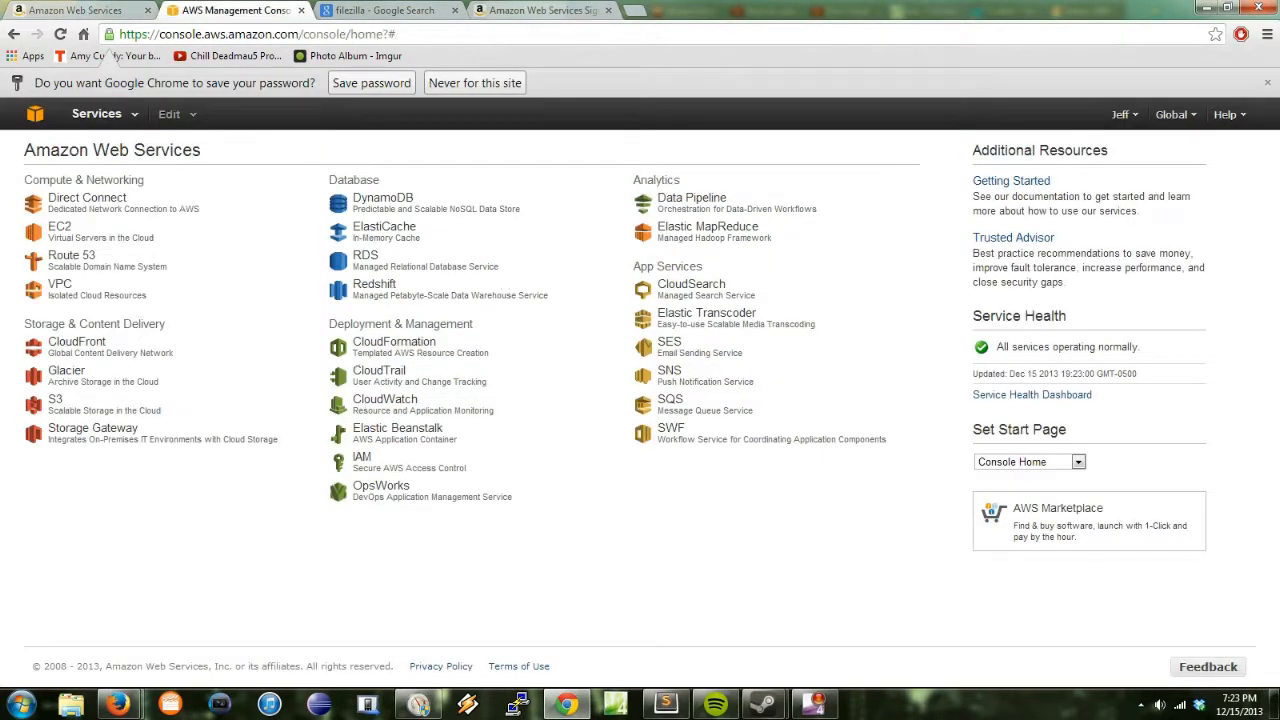
key("ctrl+l")
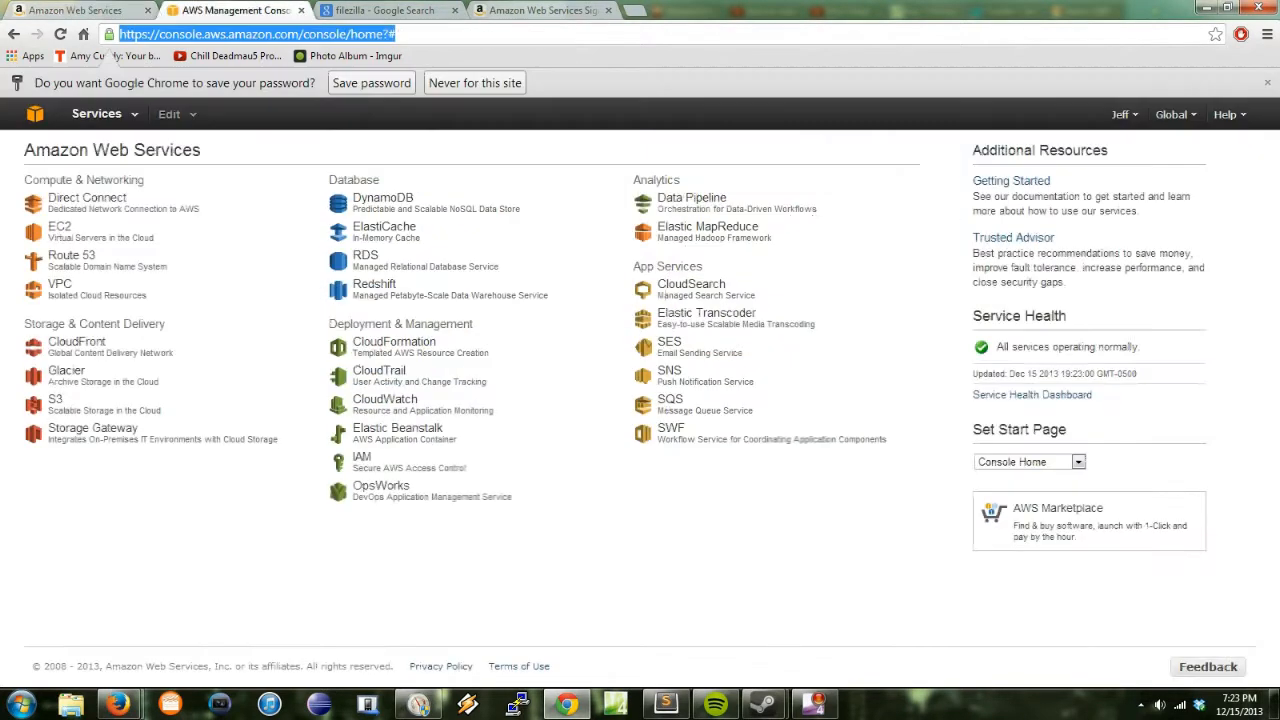
triple_click(256, 34)
Step: Load aws.amazon.com in a new tab and open the AWS Management Console from My Account
key("ctrl+t")
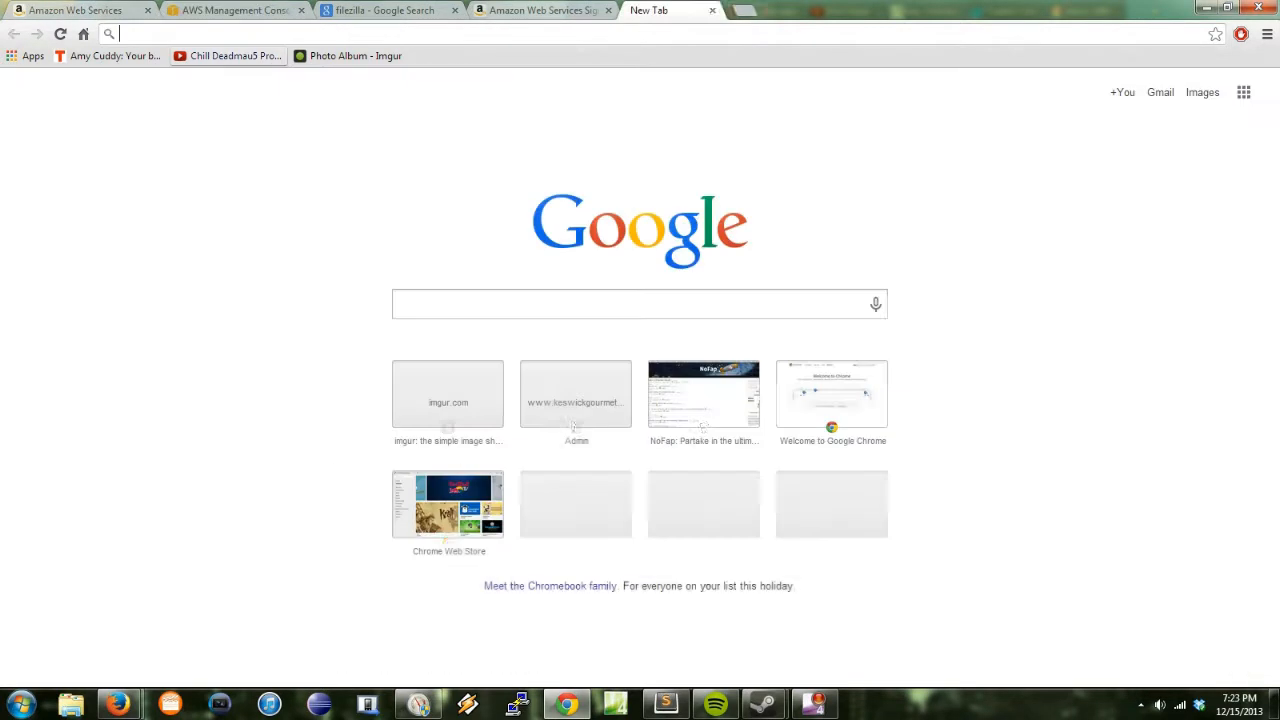
type("aws.amazon")
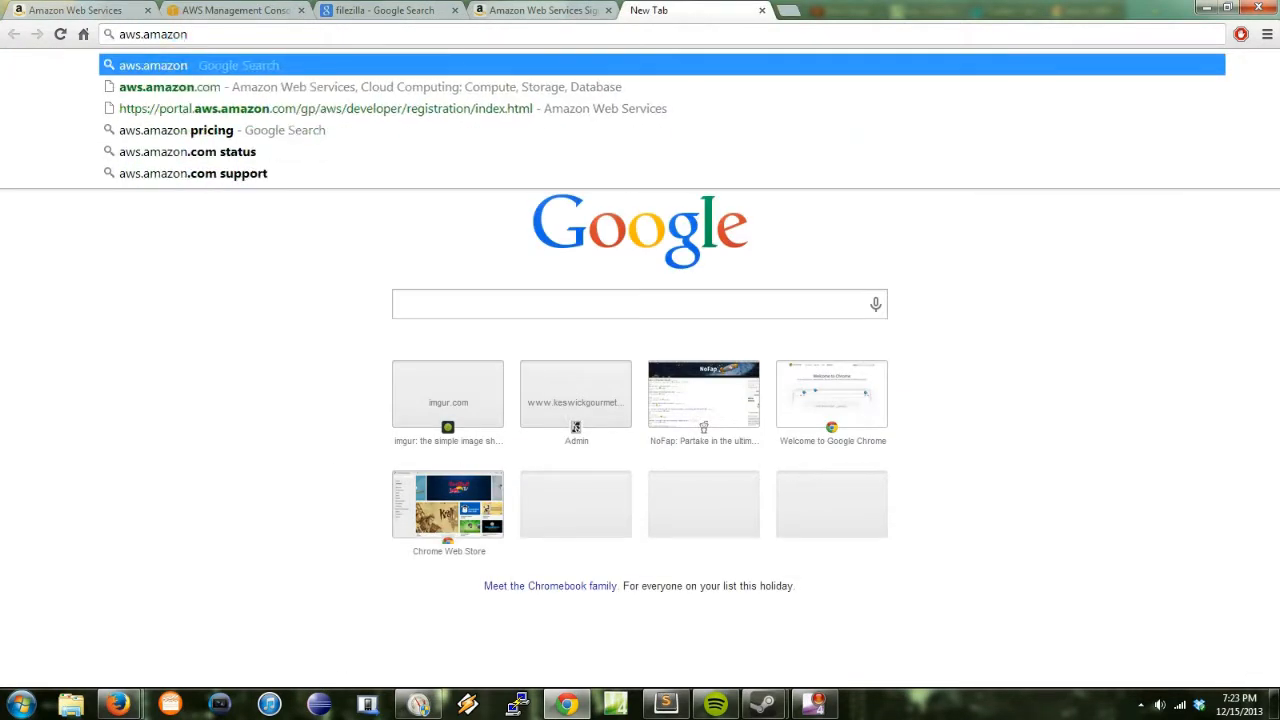
type(".com")
key("Return")
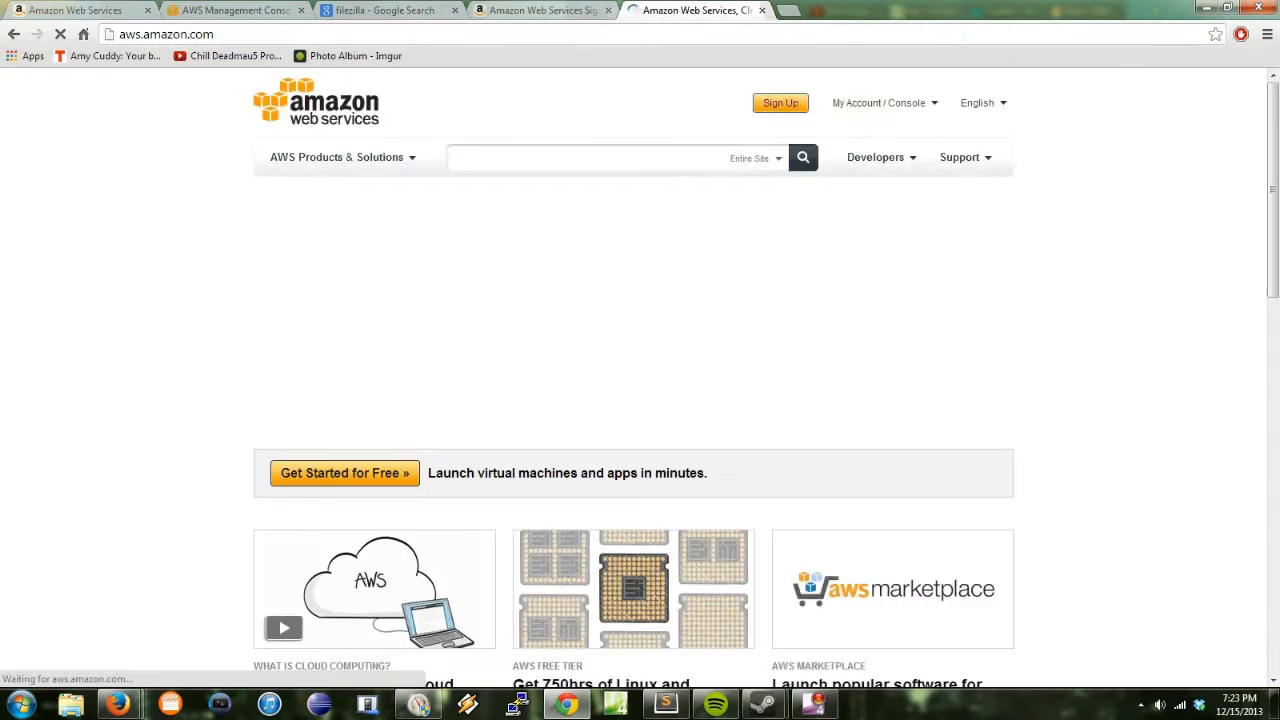
left_click_drag(430, 10, 405, 10)
mouse_move(884, 103)
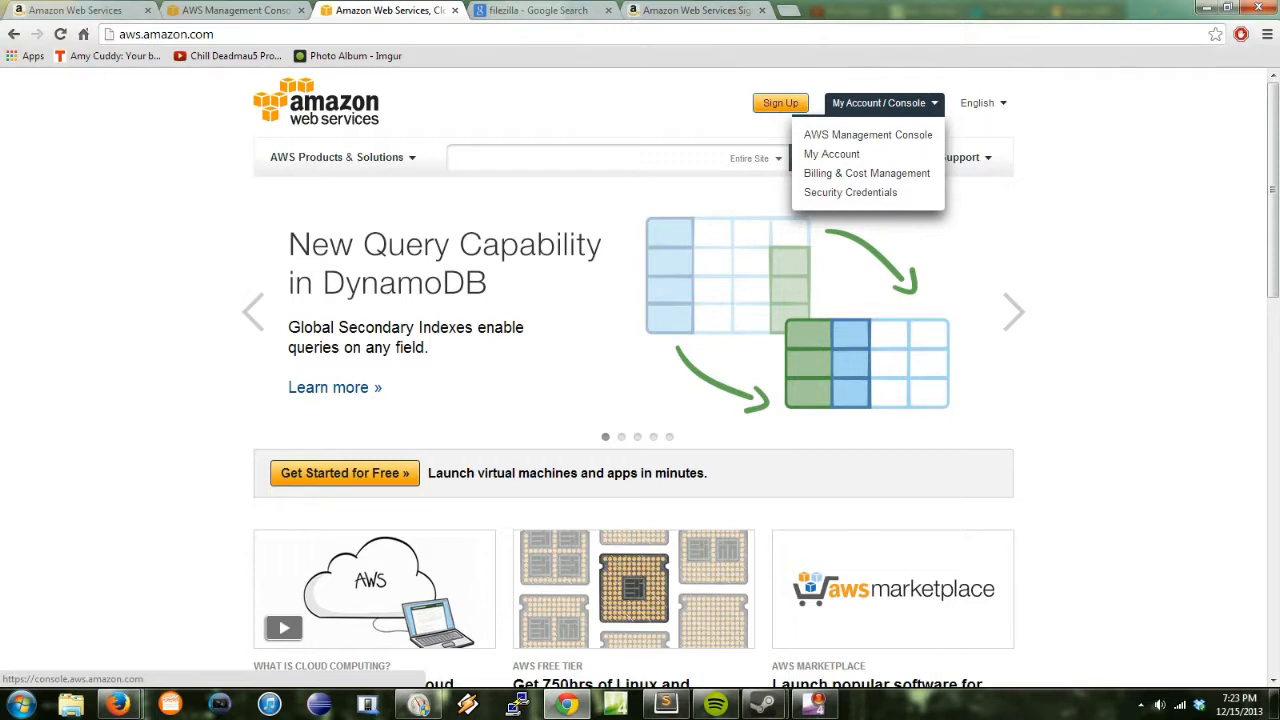
left_click(868, 134)
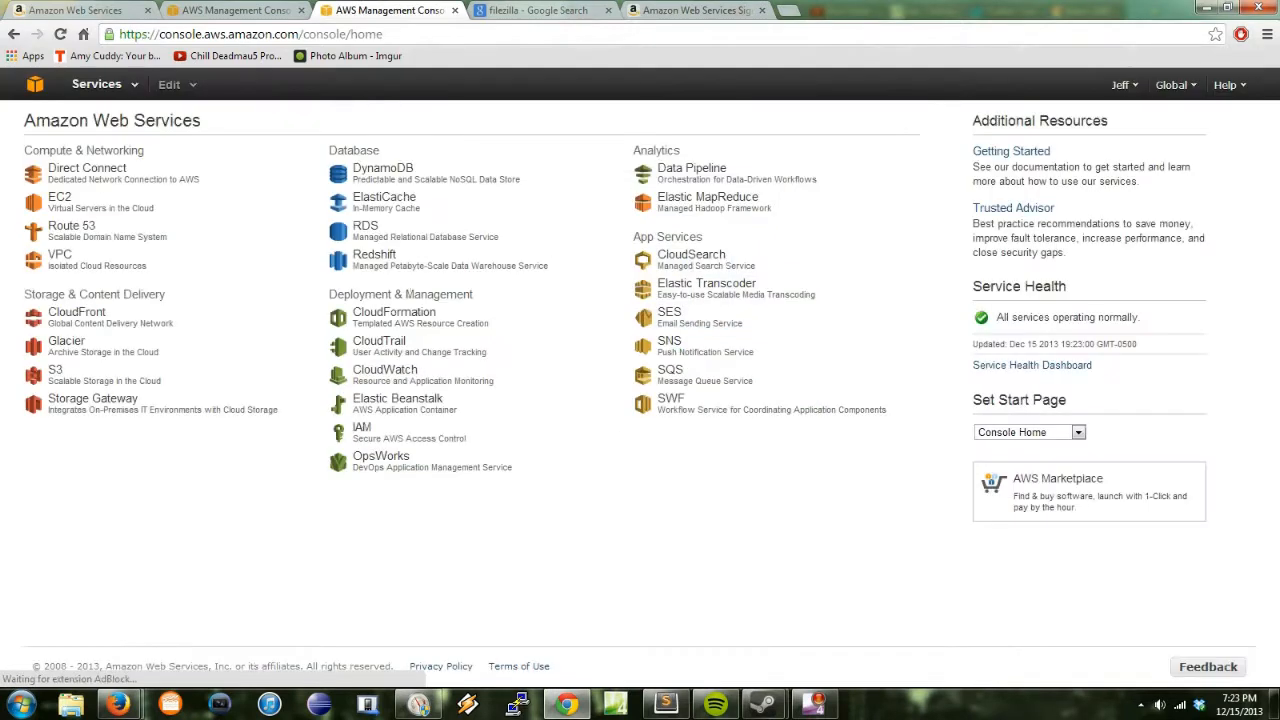
Step: Close the duplicate console tab and dismiss Chrome's save-password offer
left_click(235, 10)
left_click(390, 10)
left_click(235, 10)
left_click(455, 10)
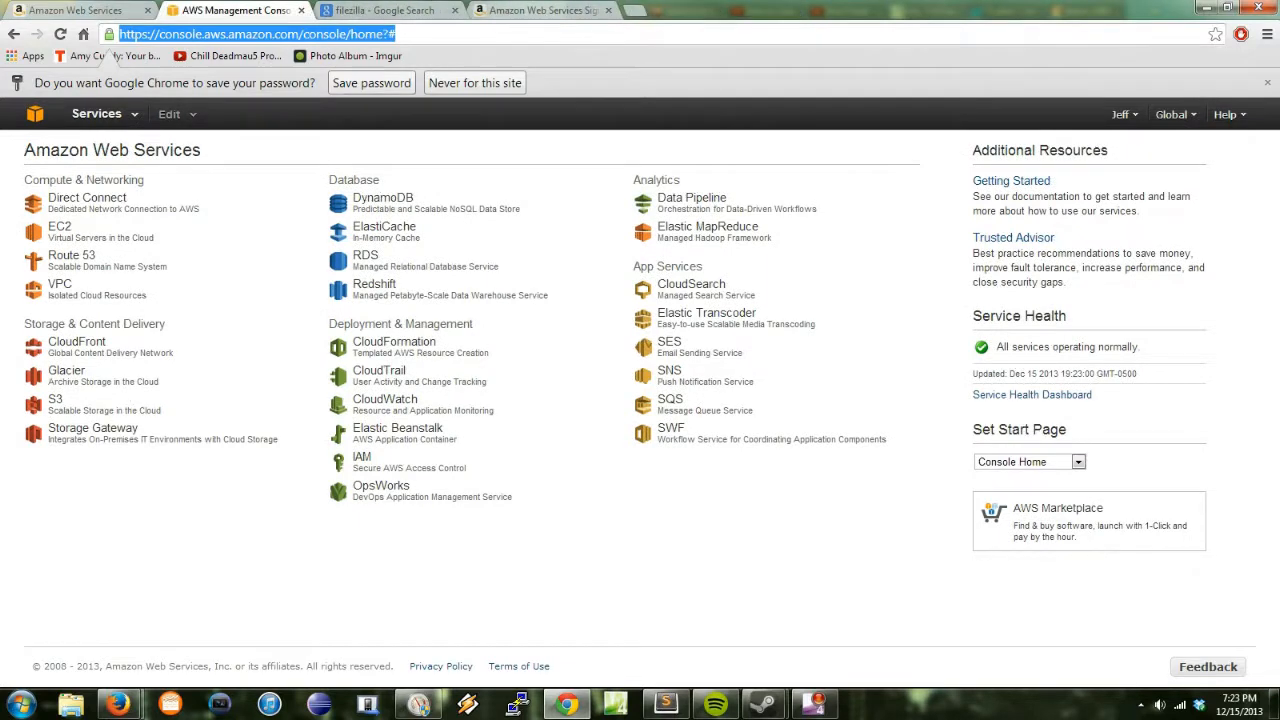
left_click(1267, 82)
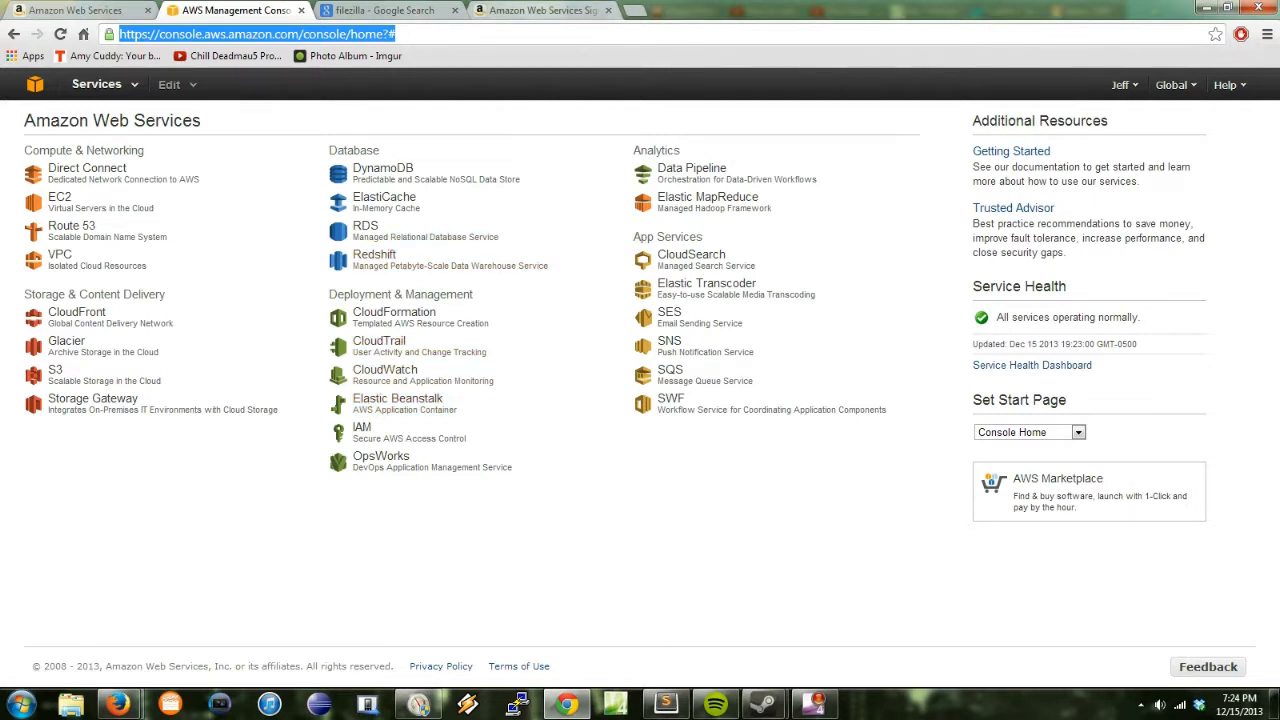
Step: Look over the 'filezilla' Google search results
left_click(385, 10)
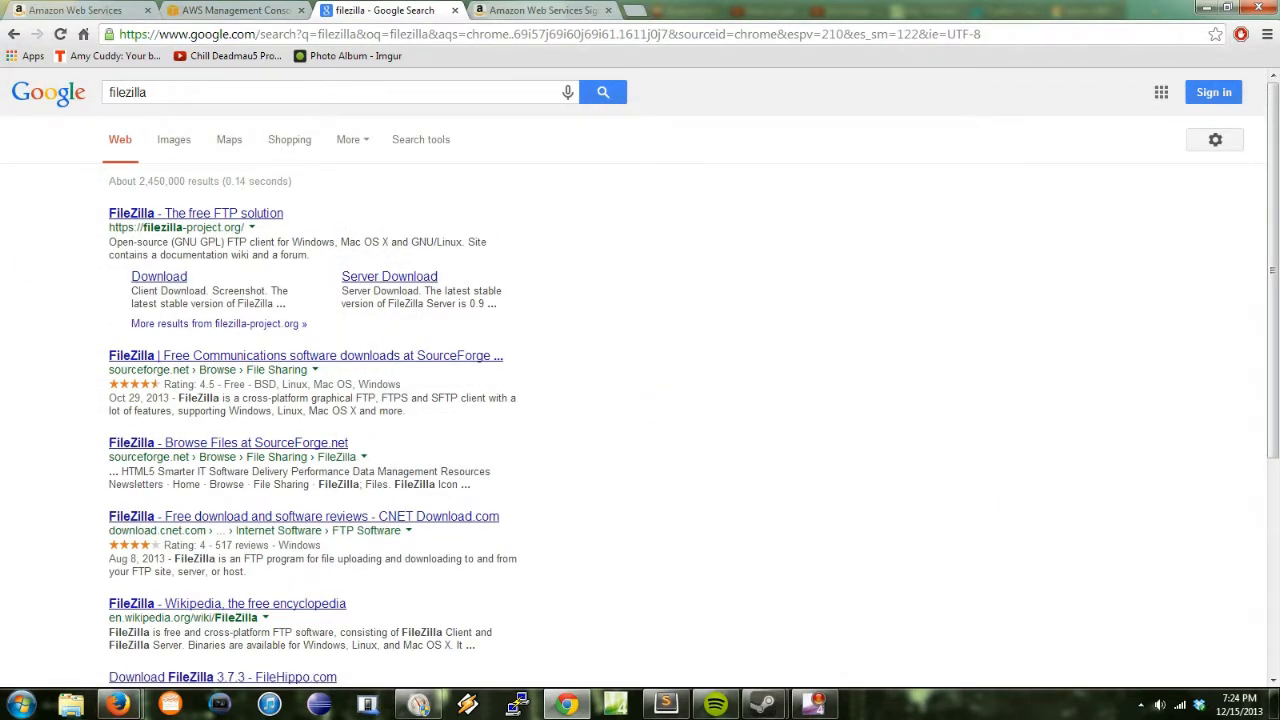
scroll(640, 380, "down", 2)
scroll(640, 380, "up", 2)
Step: Launch FileZilla from the Start menu and return to the AWS console tab
left_click(20, 704)
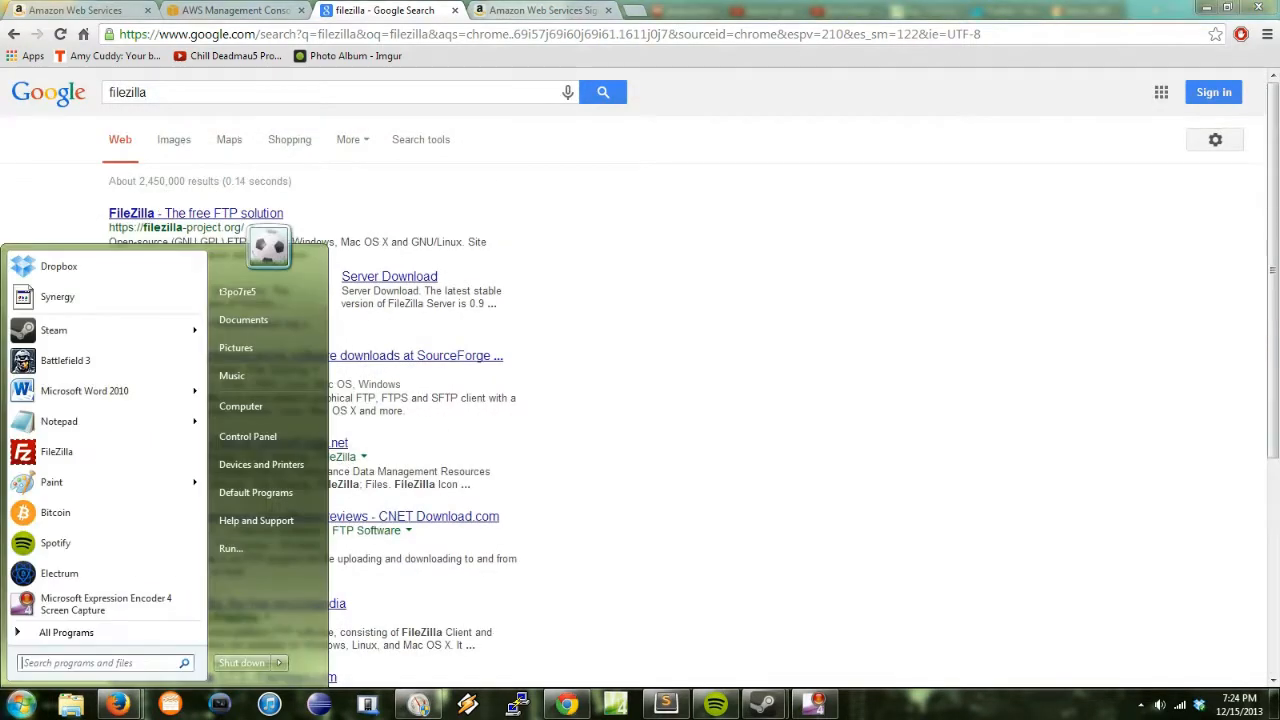
left_click(56, 451)
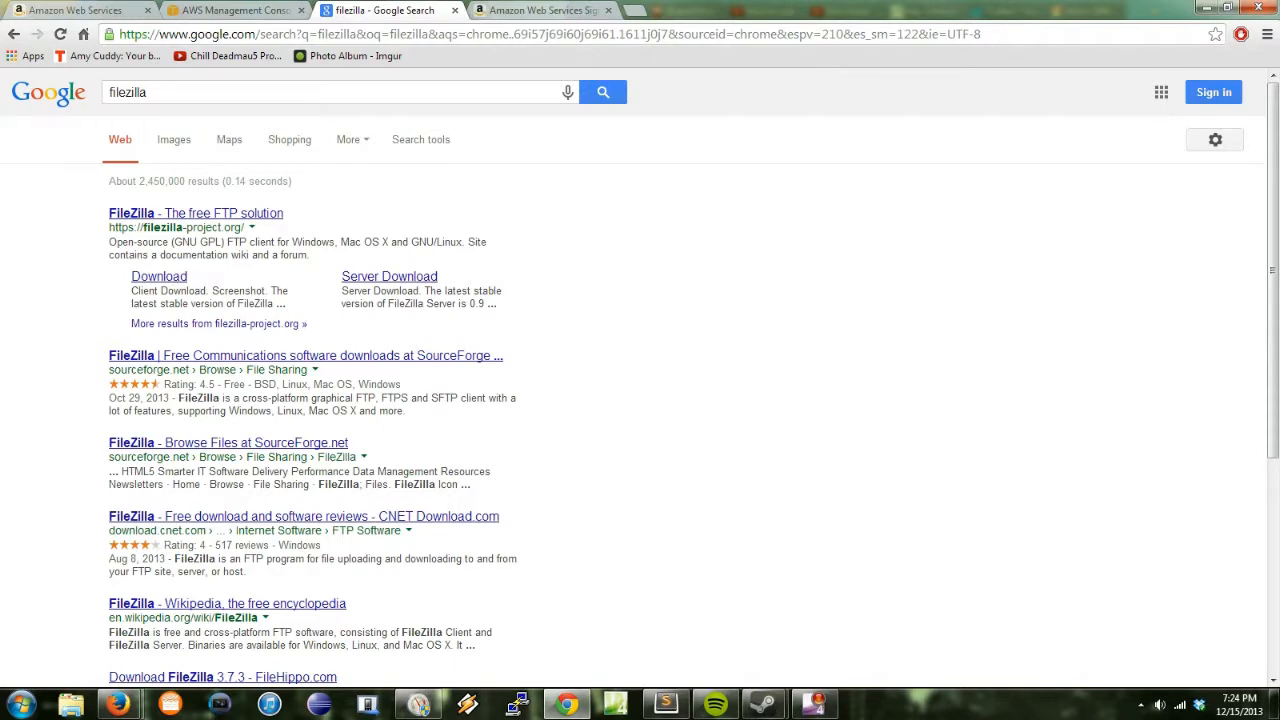
left_click(237, 10)
left_click(378, 10)
left_click(254, 11)
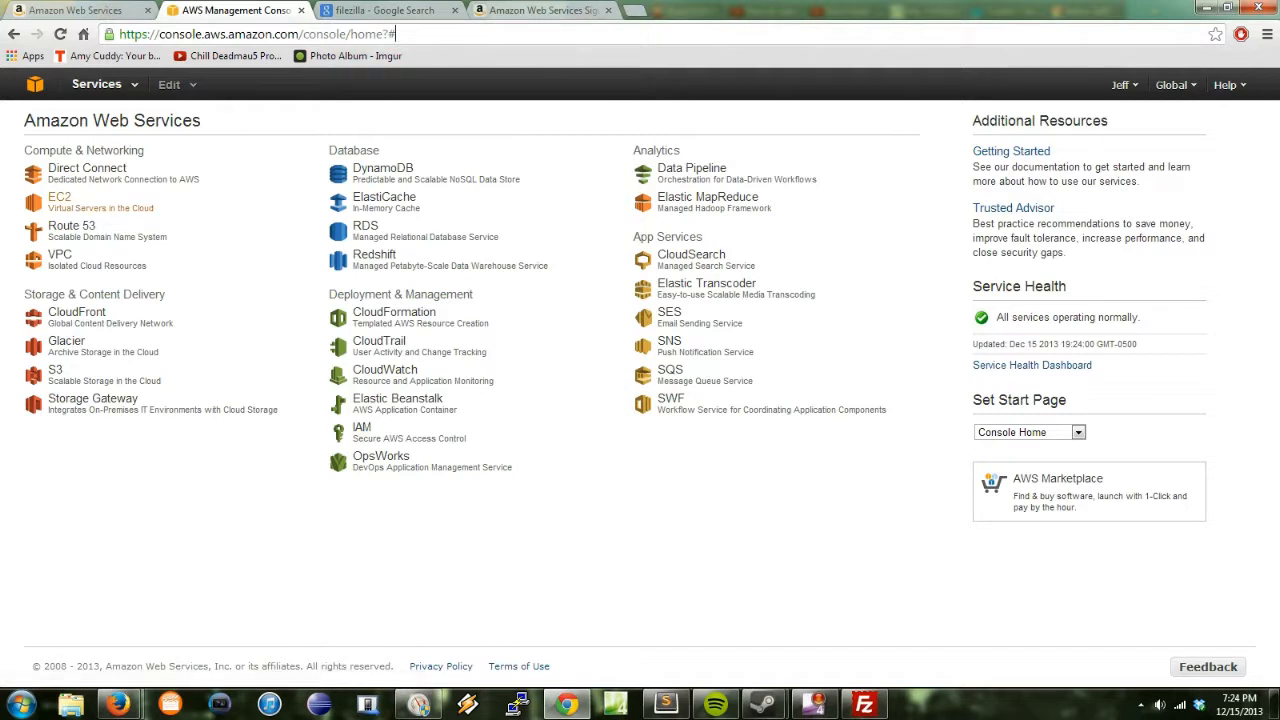
Step: Open EC2, keep the US West (Oregon) region, and start Launch Instance
left_click(59, 197)
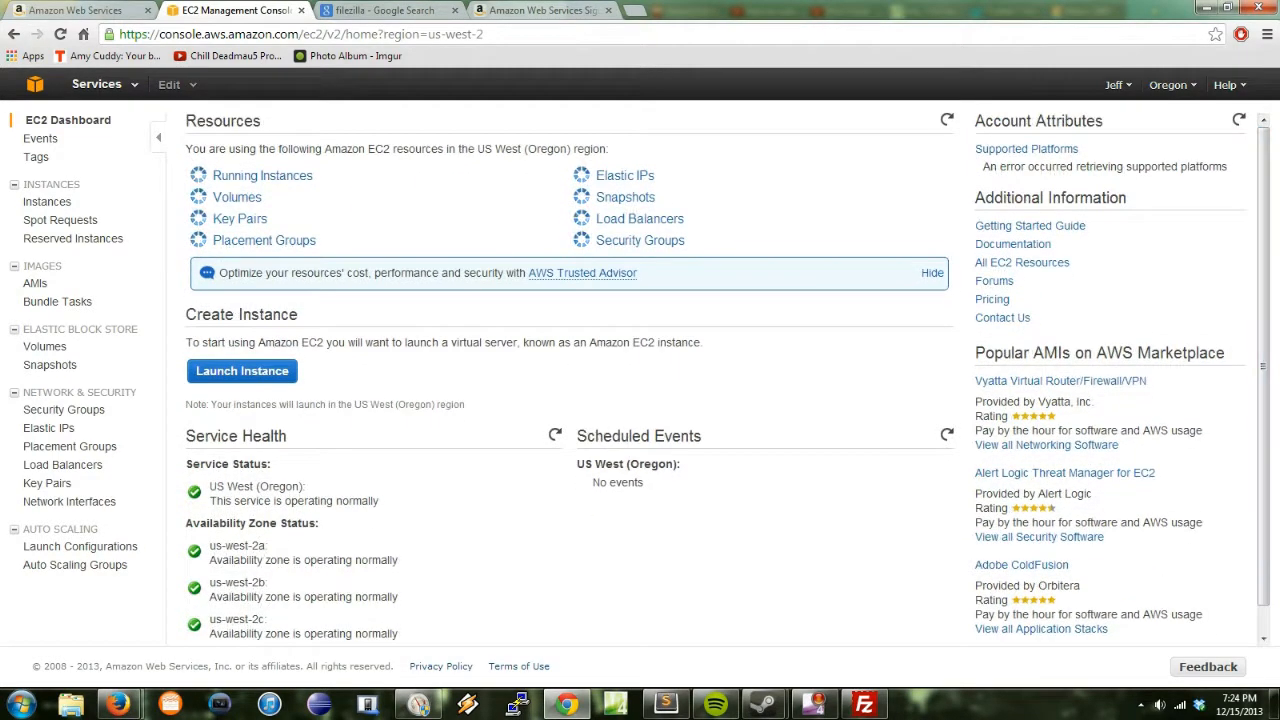
left_click(1170, 85)
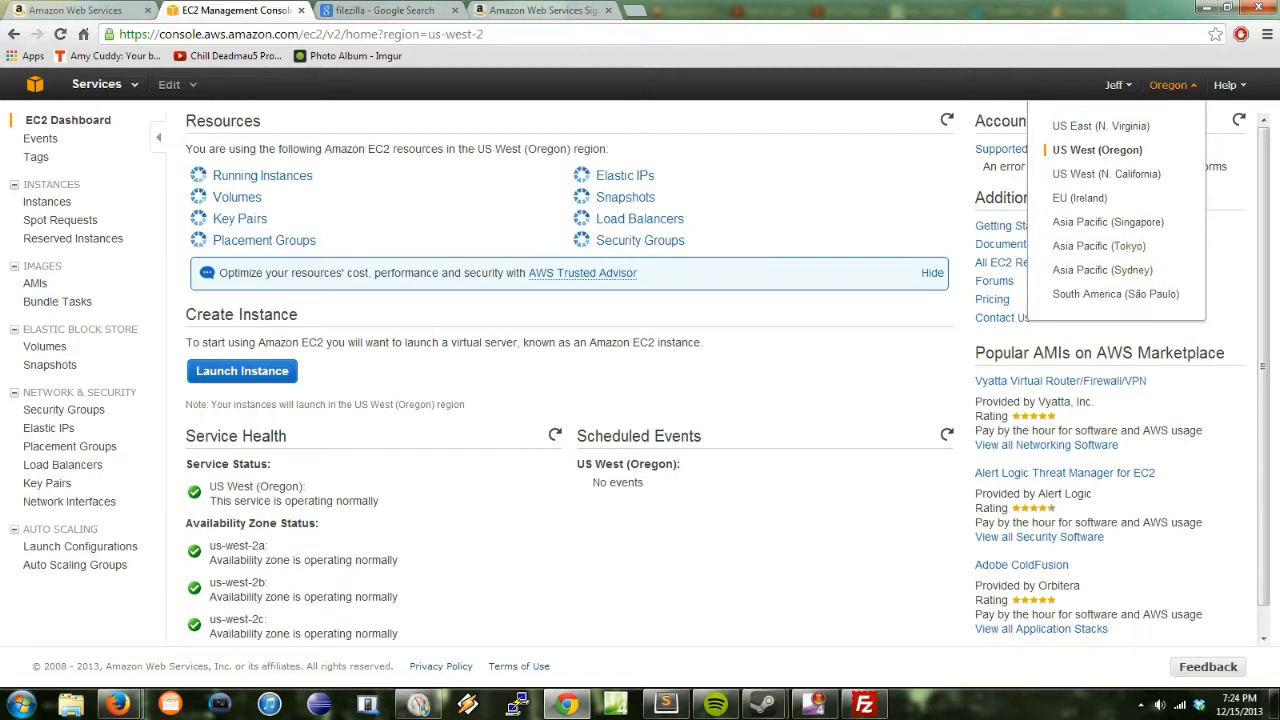
left_click(1172, 85)
left_click(242, 371)
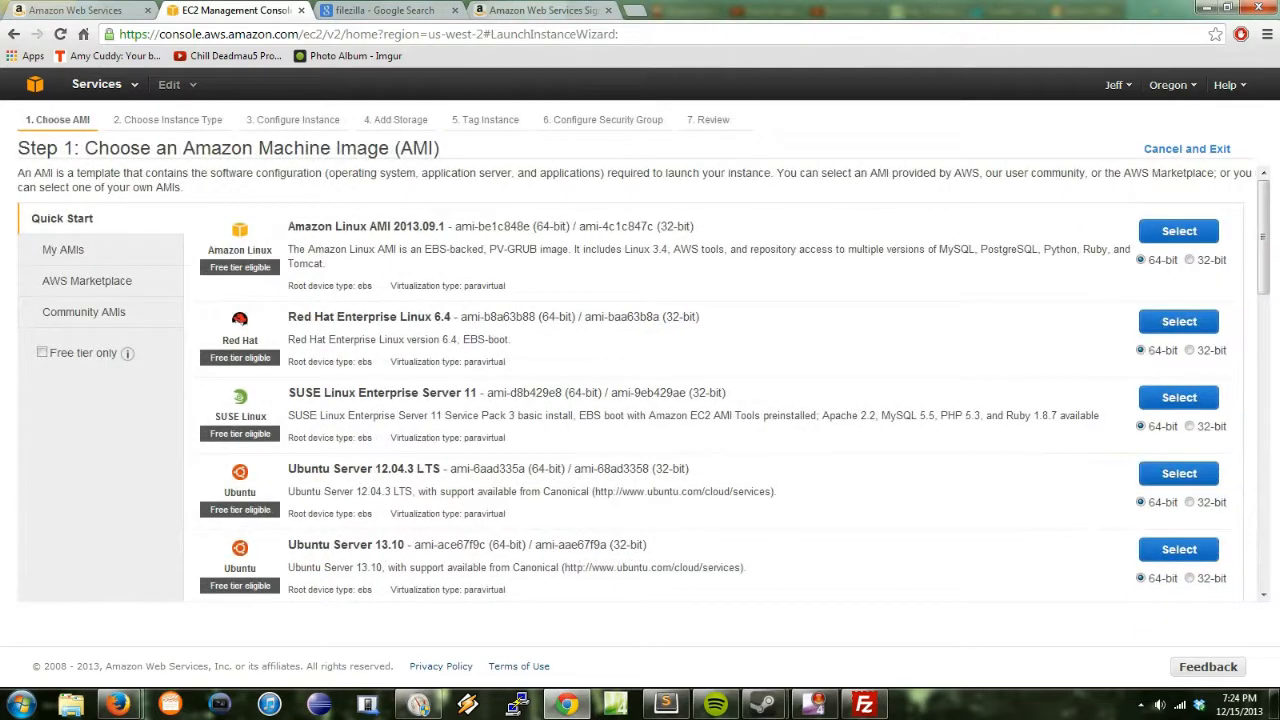
Step: Select the Ubuntu Server 13.10 image, reaching instance types with t1.micro chosen
scroll(578, 250, "down", 3)
scroll(578, 250, "up", 3)
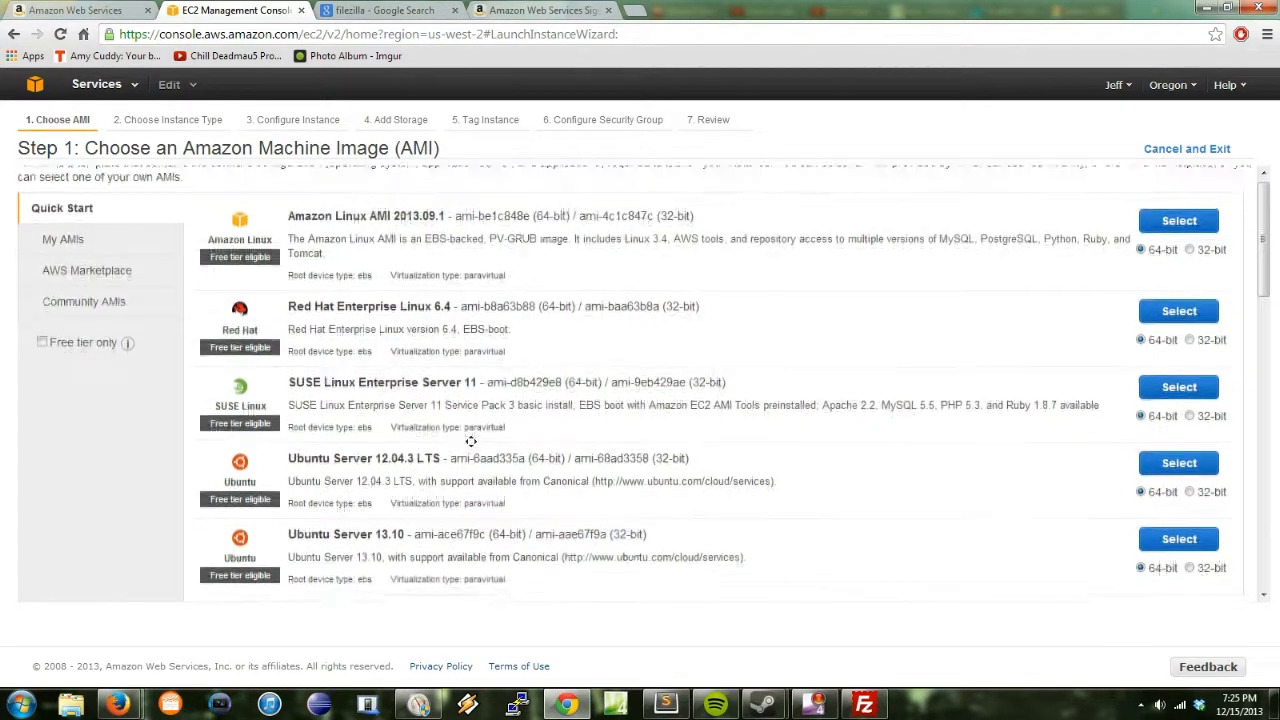
scroll(640, 380, "down", 1)
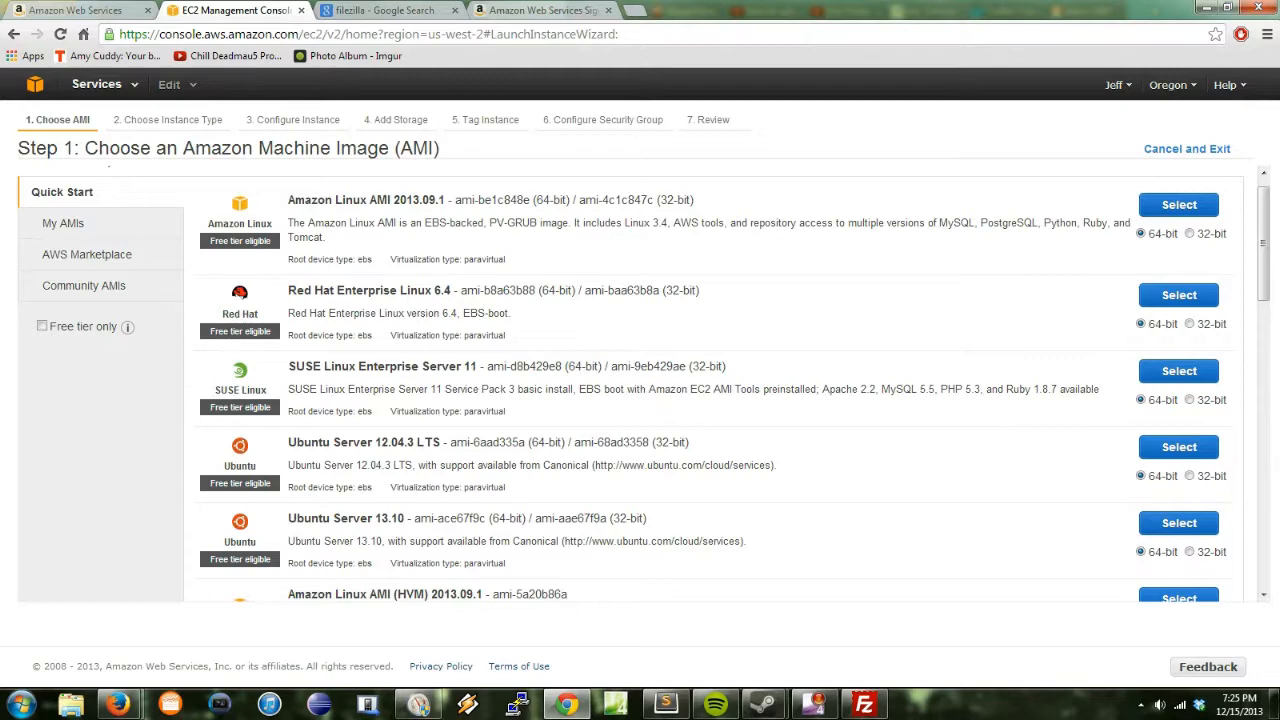
scroll(640, 380, "up", 1)
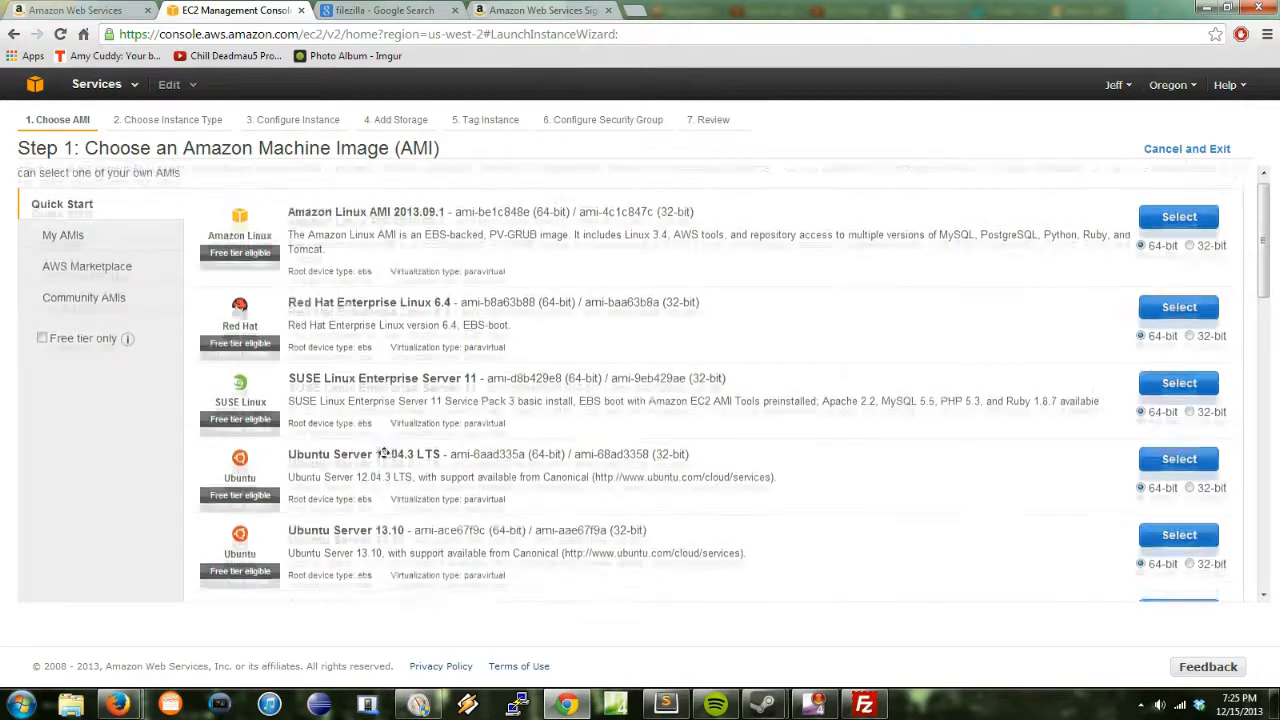
scroll(640, 390, "up", 1)
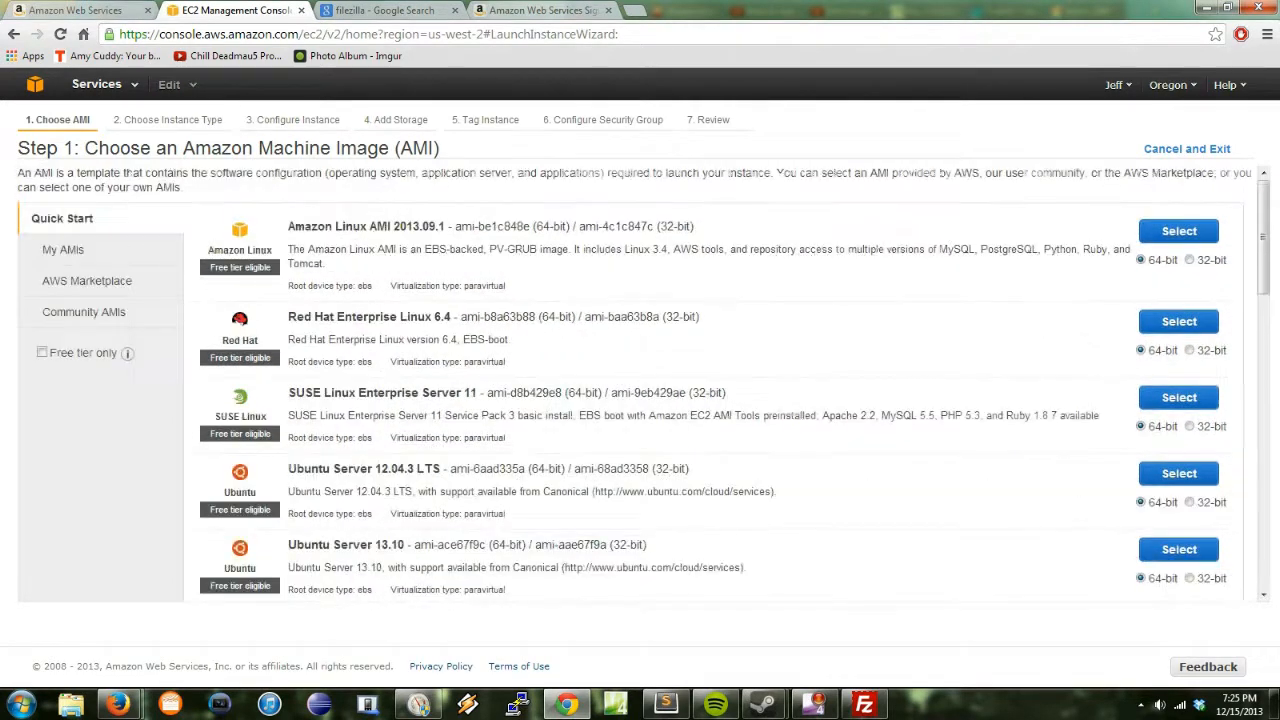
scroll(640, 390, "down", 1)
scroll(640, 380, "up", 1)
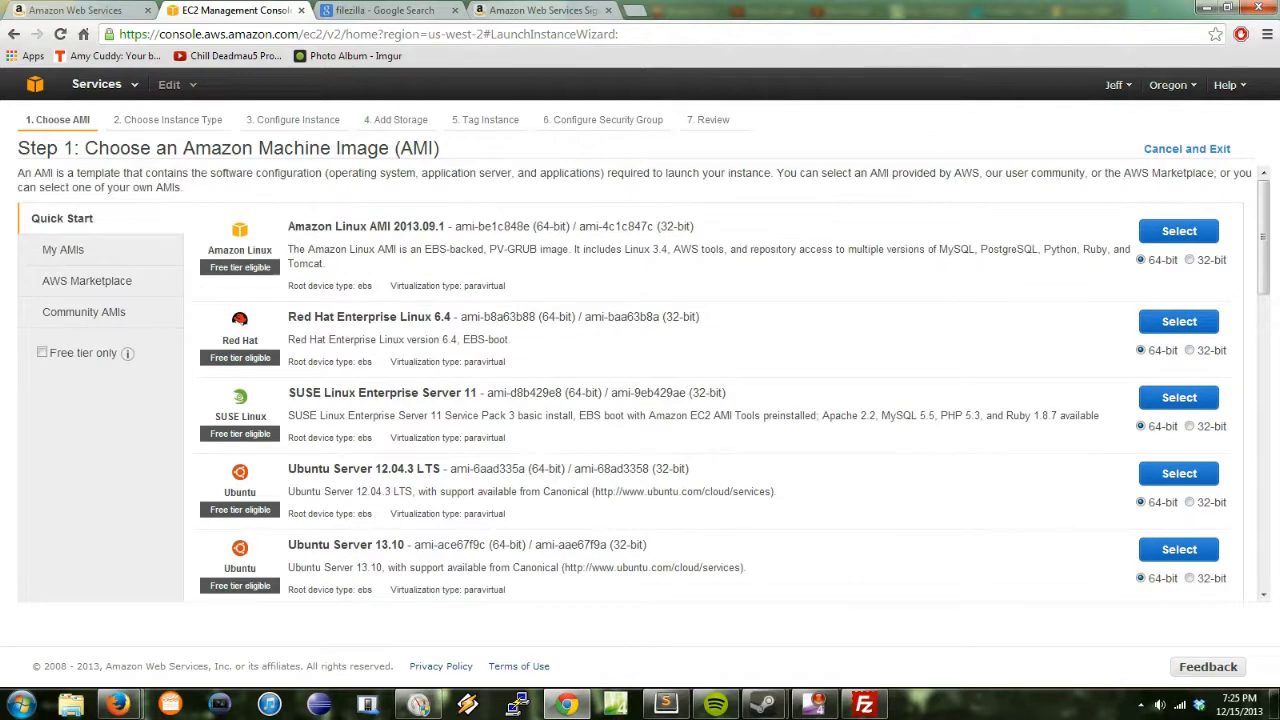
scroll(640, 390, "down", 1)
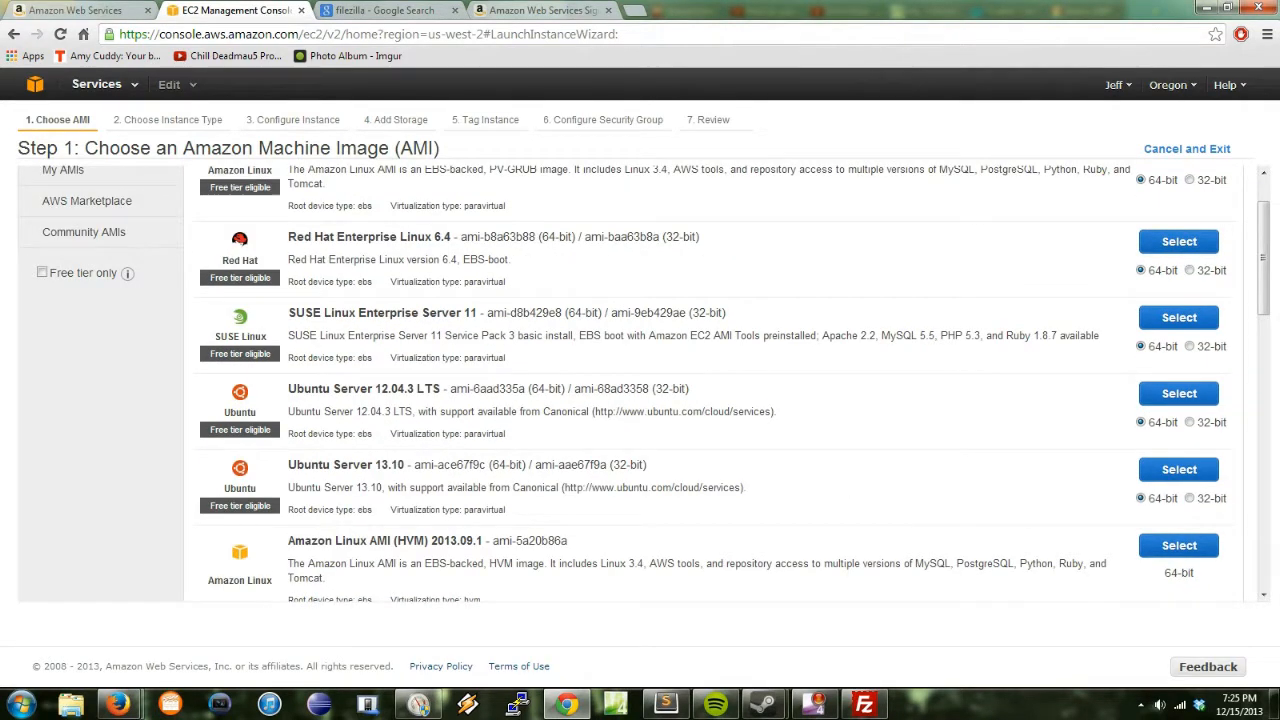
triple_click(389, 464)
left_click(389, 464)
scroll(424, 446, "up", 1)
scroll(424, 446, "down", 1)
scroll(424, 446, "up", 1)
left_click(1179, 474)
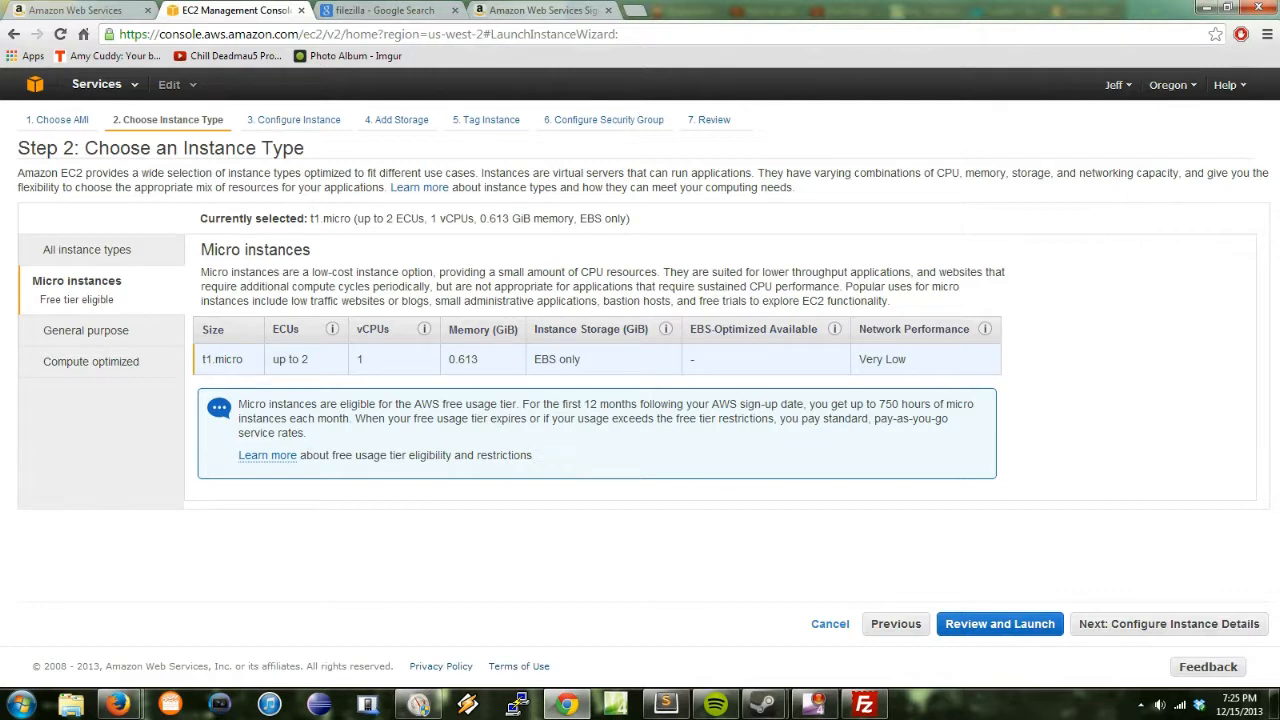
Step: Keep default instance details with Stop shutdown behaviour and the default root storage volume
left_click(293, 119)
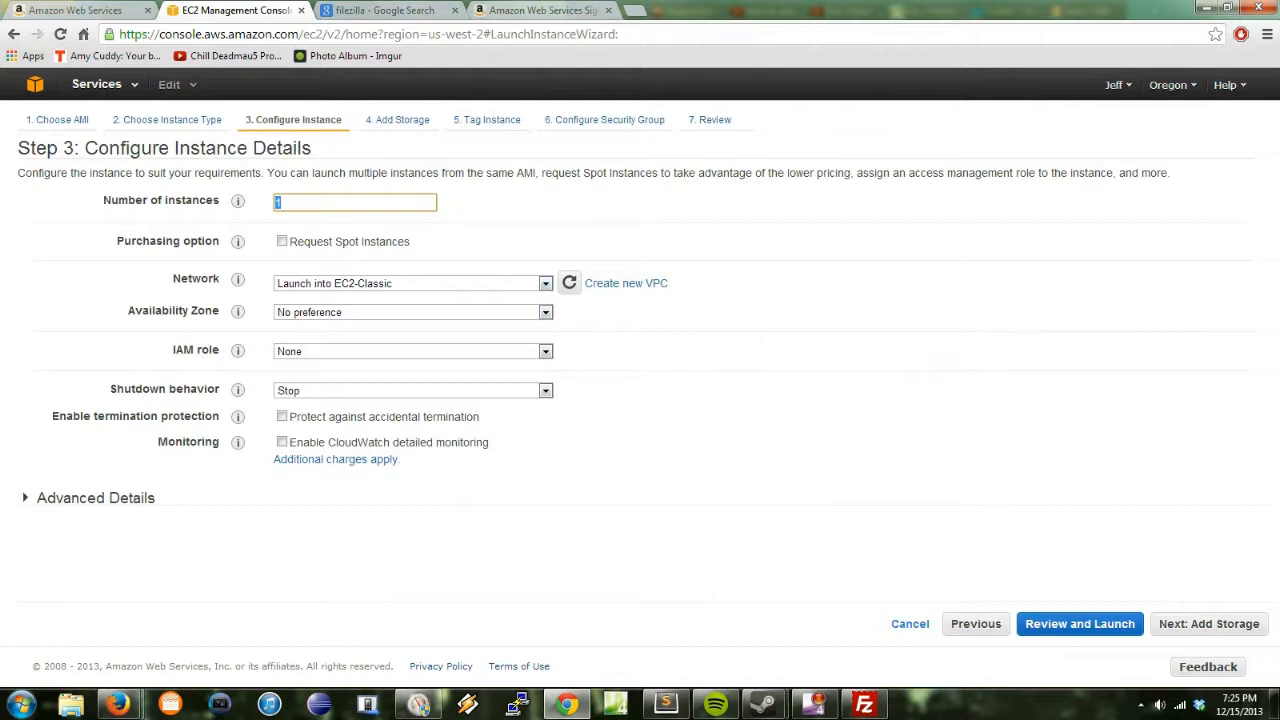
left_click(545, 391)
left_click(545, 391)
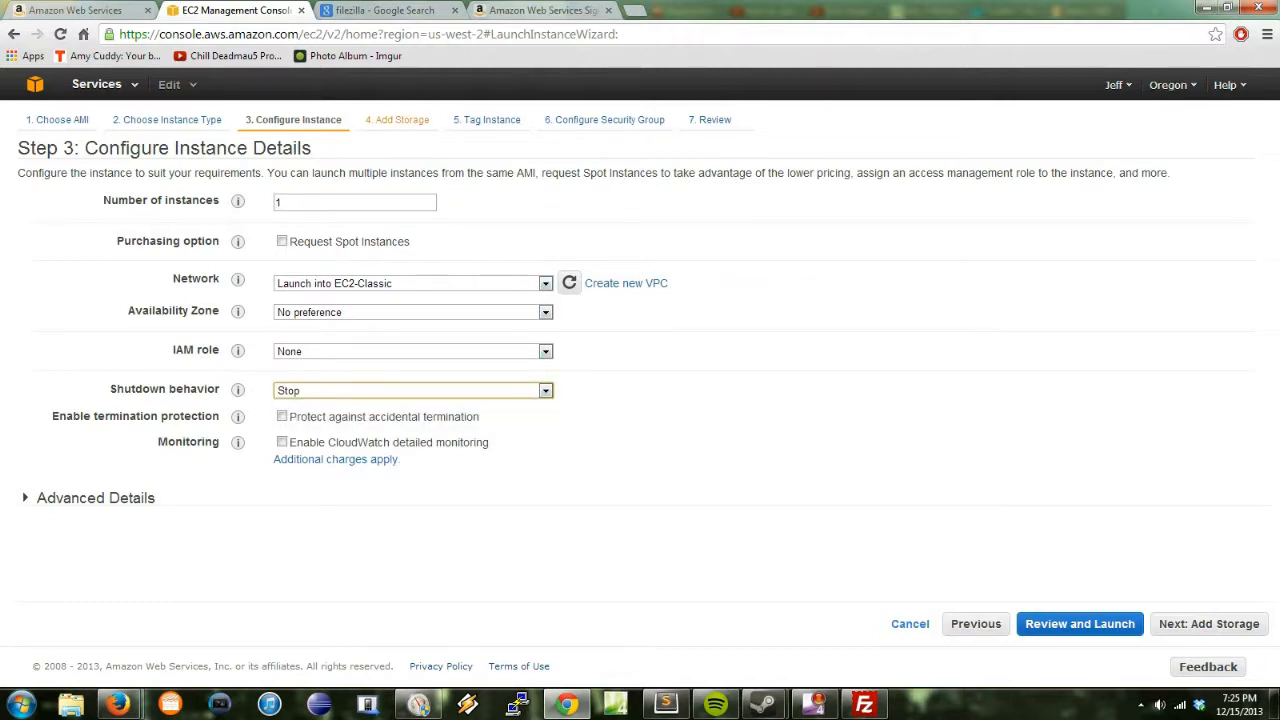
left_click(398, 119)
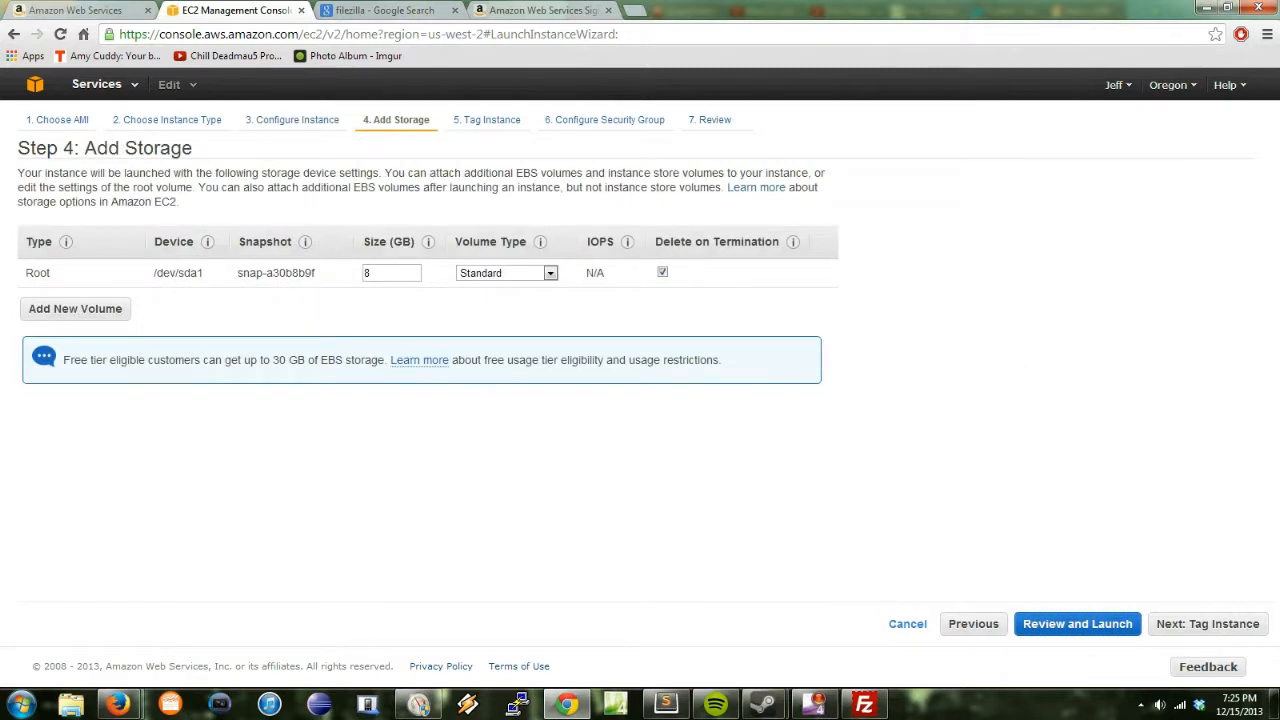
triple_click(38, 273)
left_click(38, 273)
double_click(38, 273)
left_click(38, 273)
Step: Leave the tag value empty and move on to the security group step
left_click(486, 119)
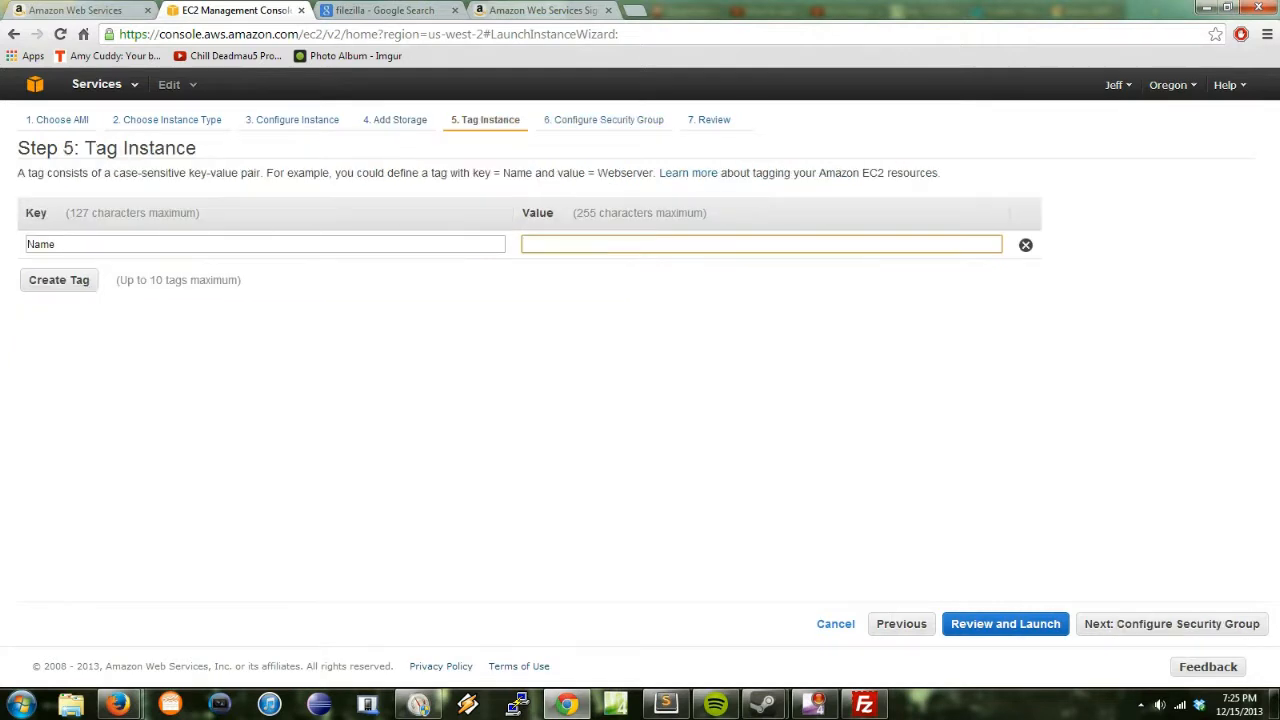
triple_click(165, 173)
left_click(165, 173)
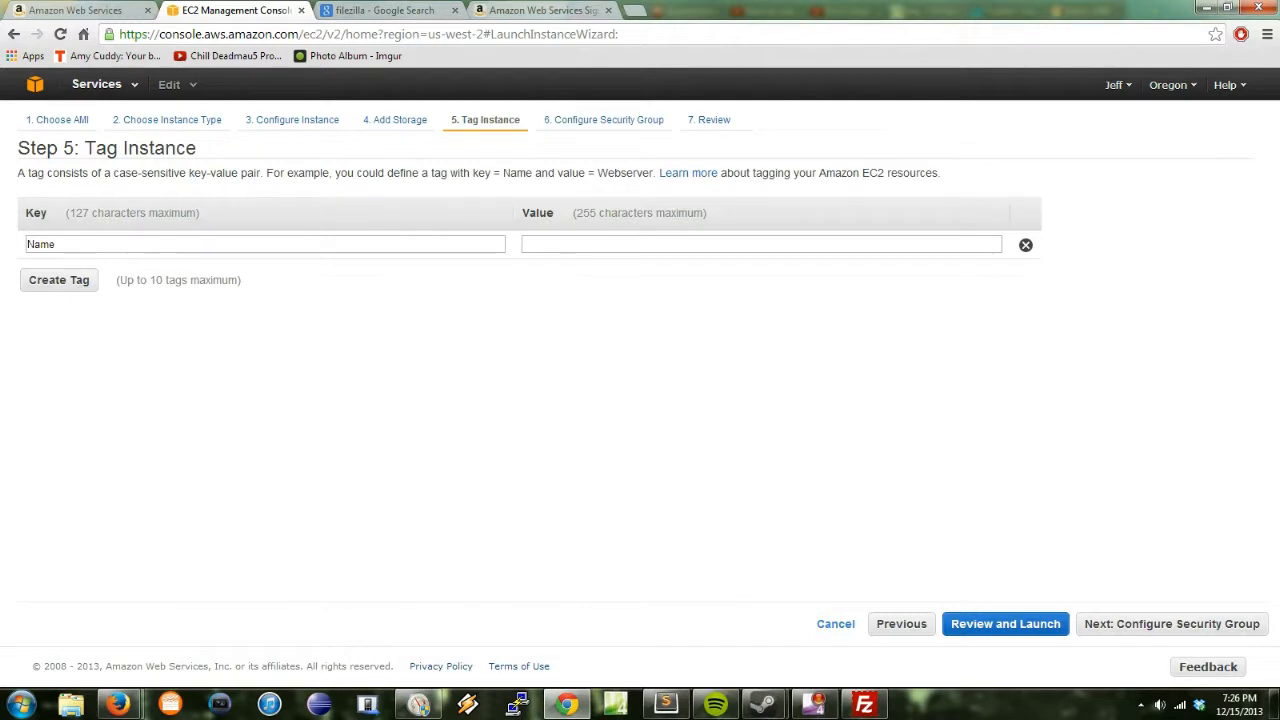
left_click(761, 244)
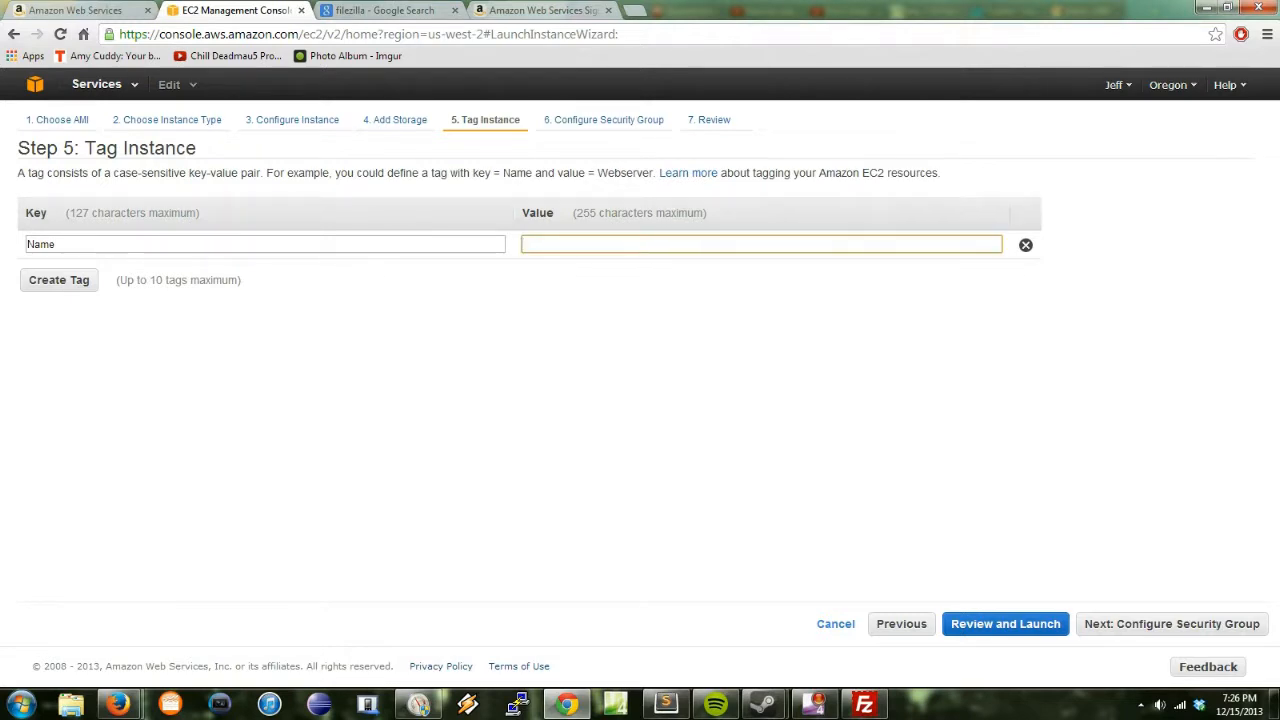
left_click(603, 120)
left_click(485, 120)
left_click(603, 120)
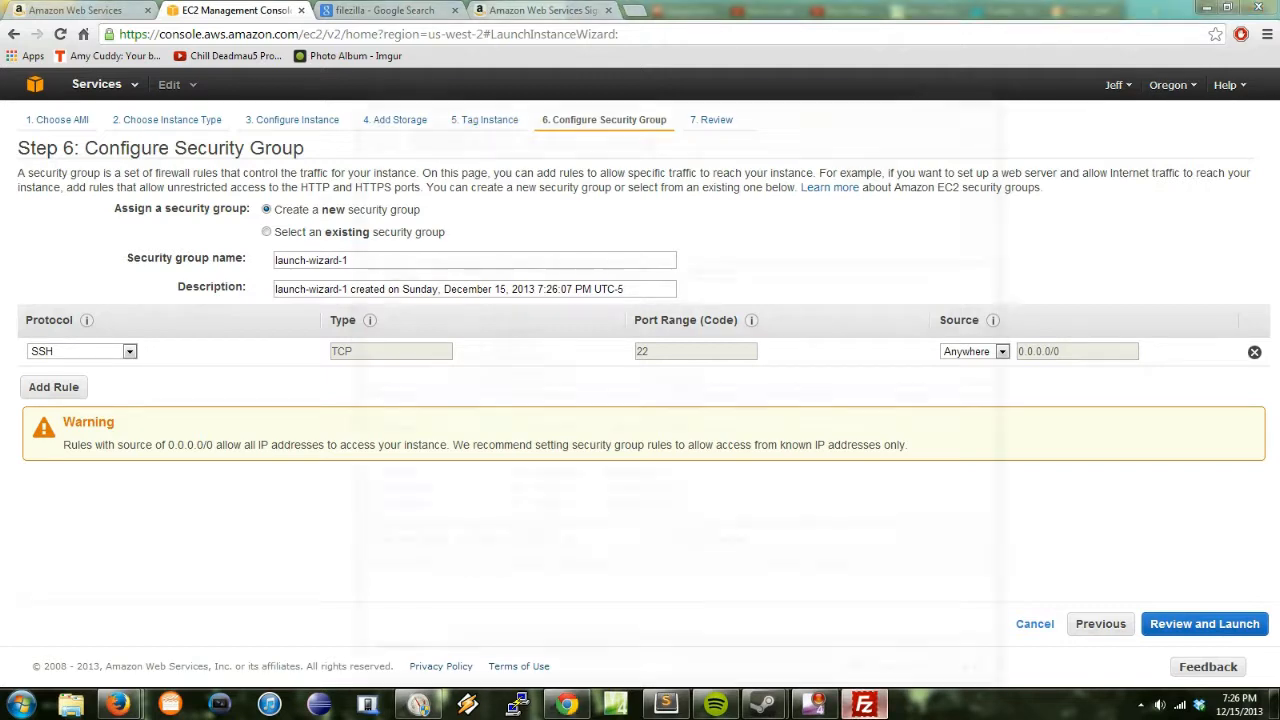
Step: Bring up the FileZilla window briefly, then hide it again
left_click(863, 705)
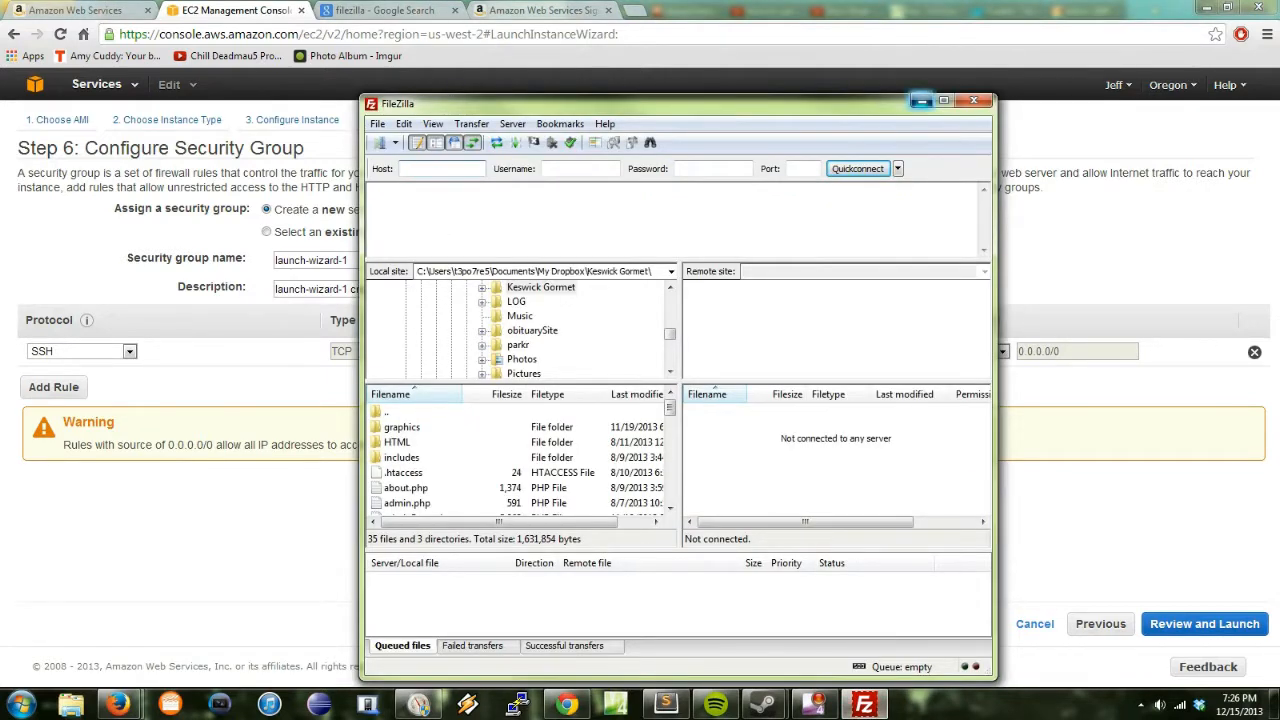
left_click(921, 101)
left_click(863, 705)
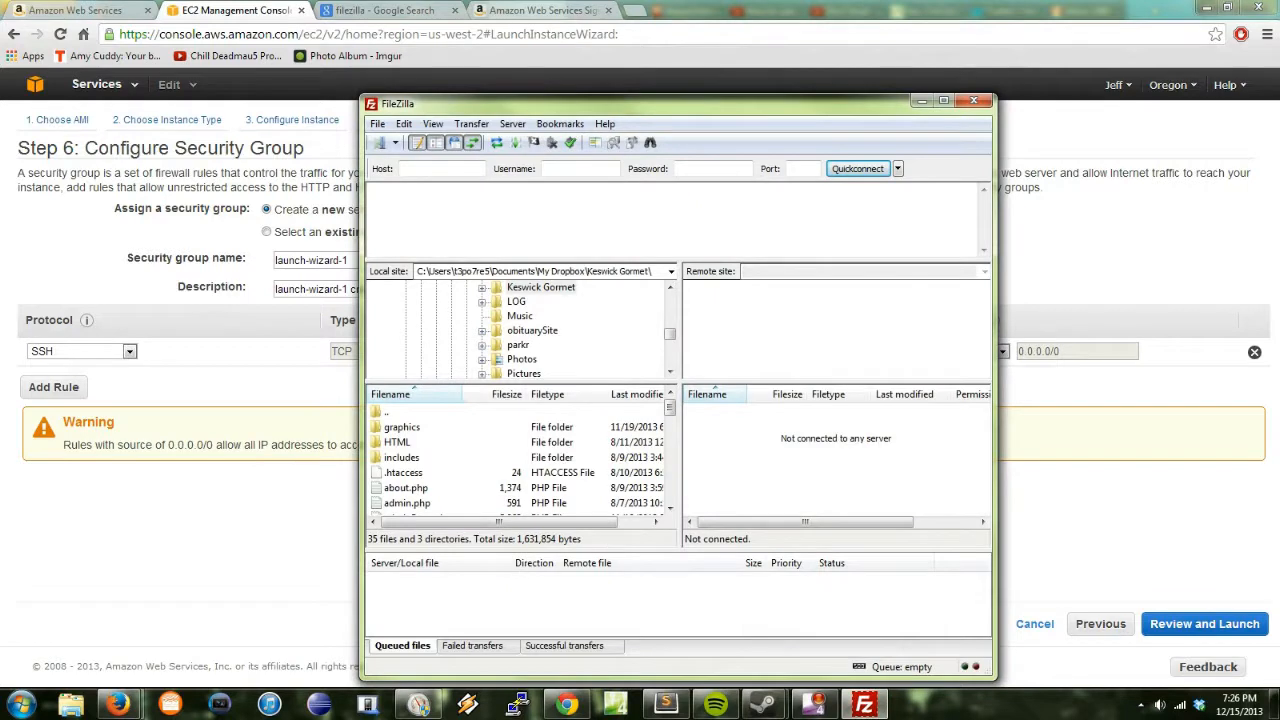
left_click(863, 705)
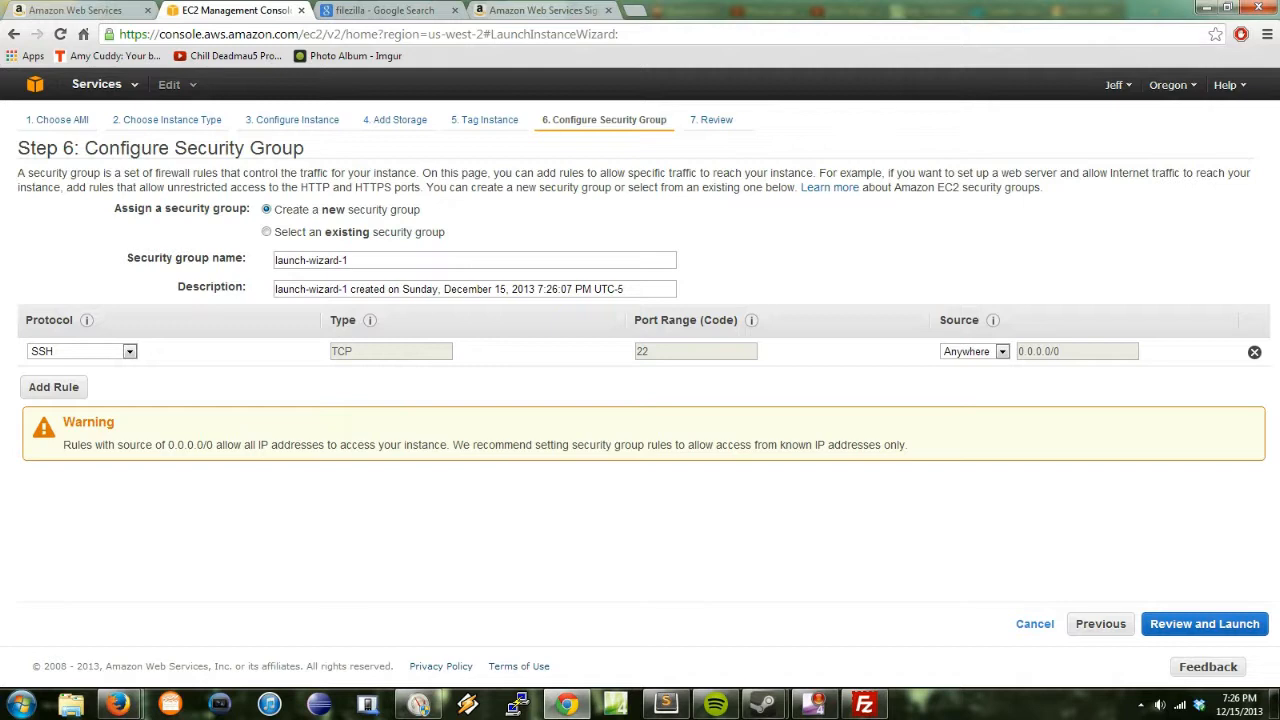
Step: Select the launch-wizard-1 group name and inspect the SSH rule's protocol
double_click(291, 260)
left_click(500, 232)
triple_click(311, 260)
left_click(500, 232)
left_click(129, 351)
left_click(129, 351)
left_click(129, 351)
left_click(129, 351)
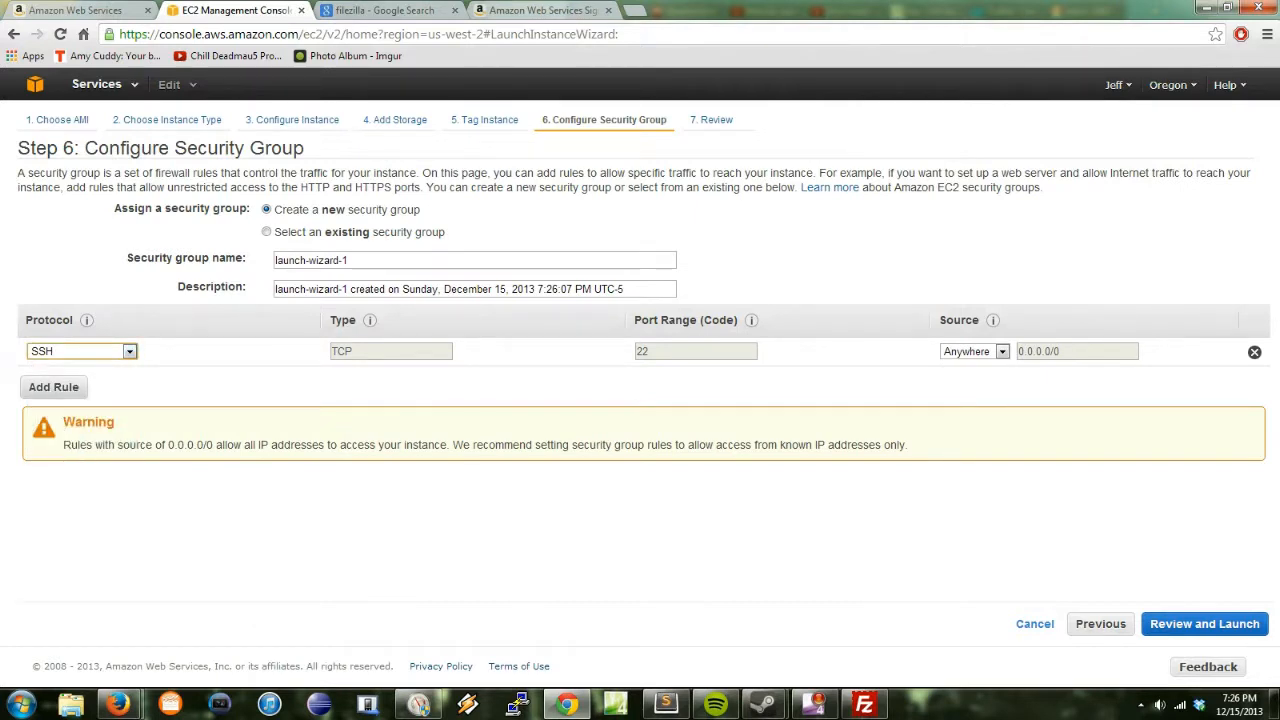
Step: Add HTTP (80) and HTTPS (443) rules to the security group
left_click(53, 387)
left_click(129, 380)
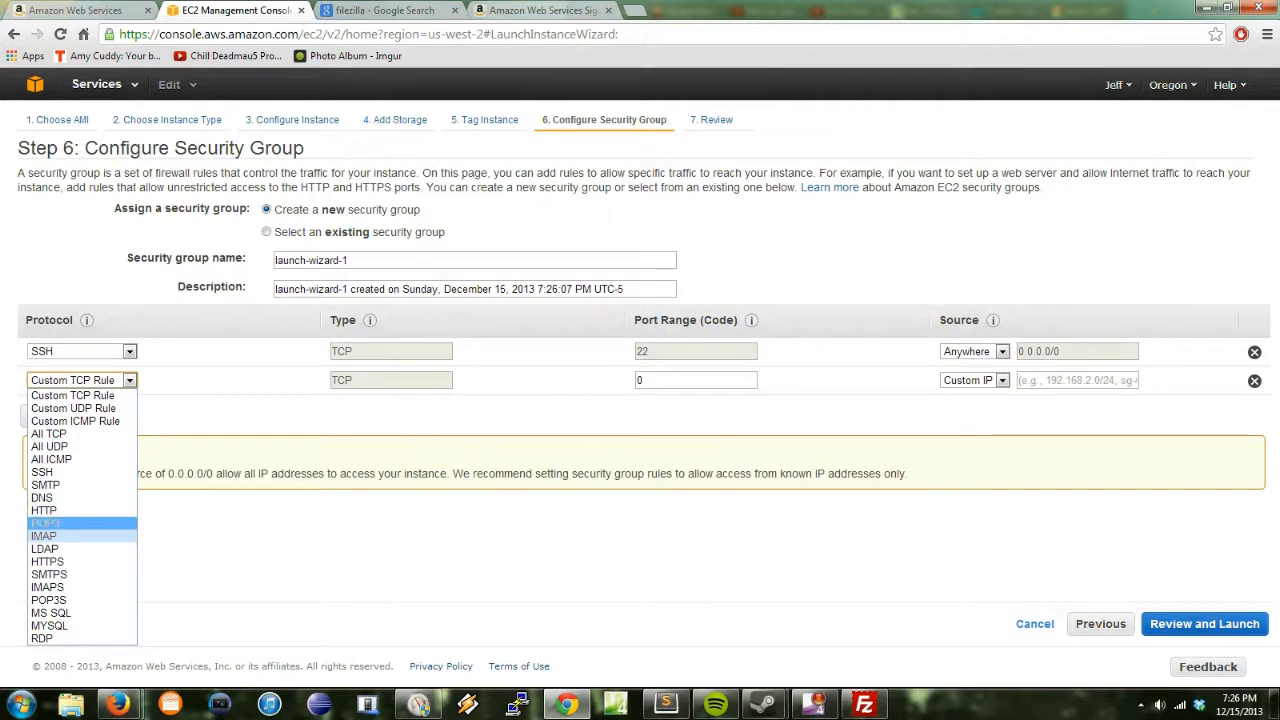
left_click(60, 510)
left_click(53, 416)
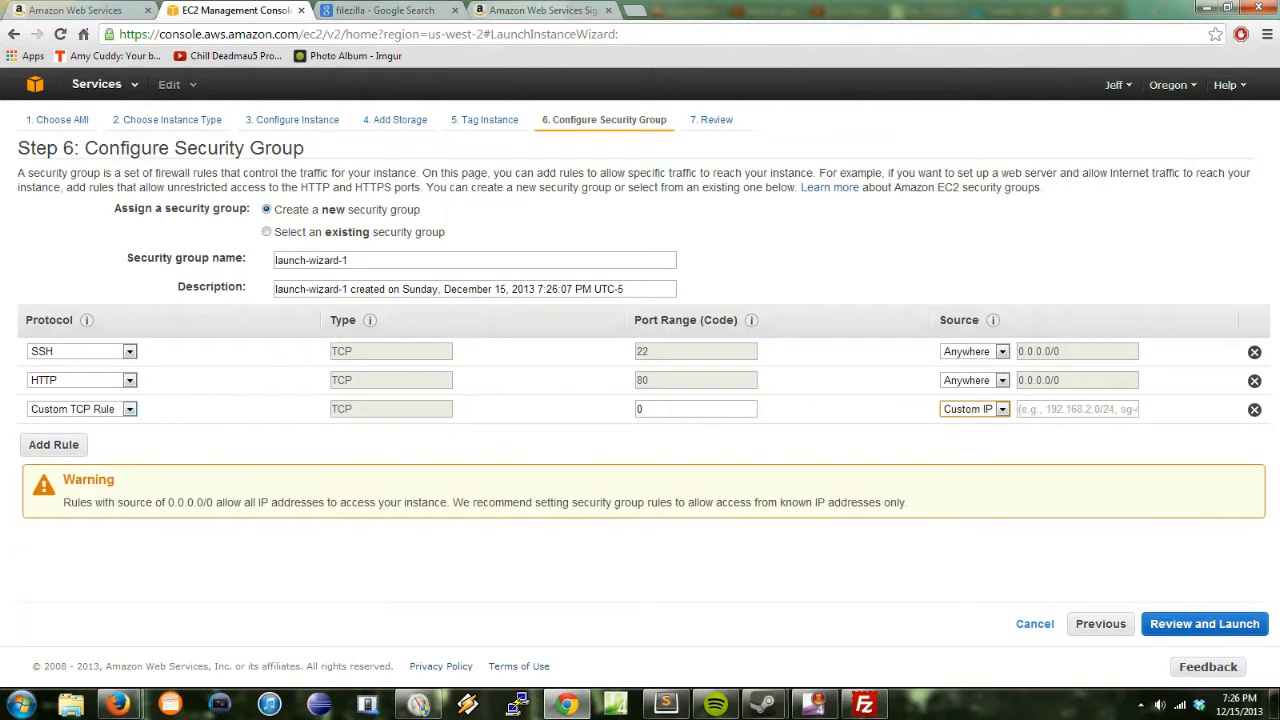
left_click(129, 409)
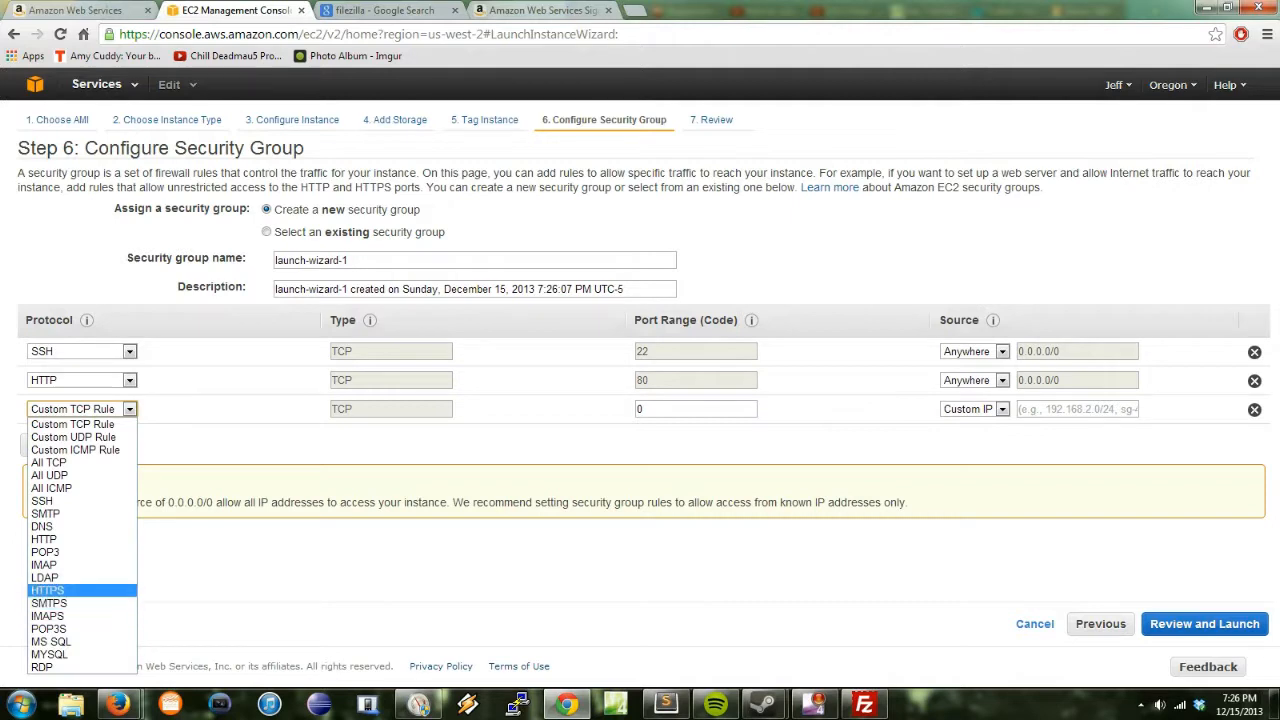
left_click(60, 591)
Step: Add a fourth rule with the MYSQL (3306) protocol
left_click(53, 444)
left_click(129, 437)
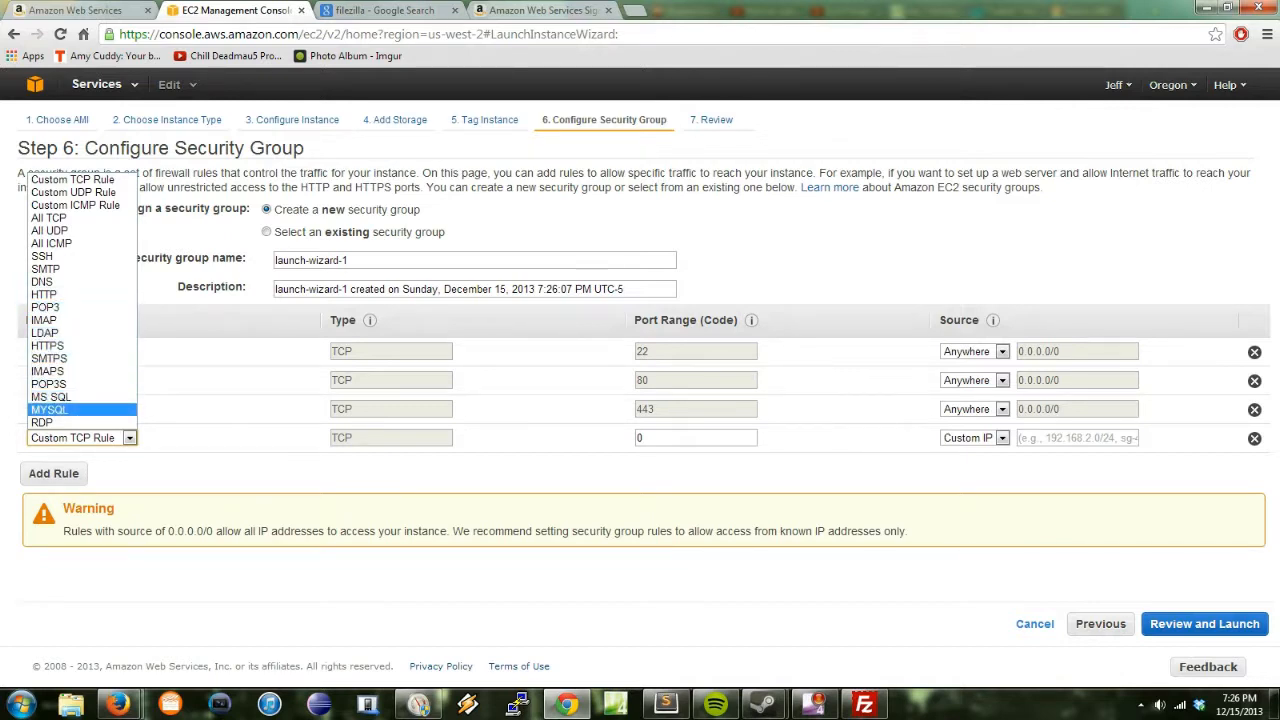
key("Return")
left_click(129, 438)
left_click(129, 438)
left_click(129, 438)
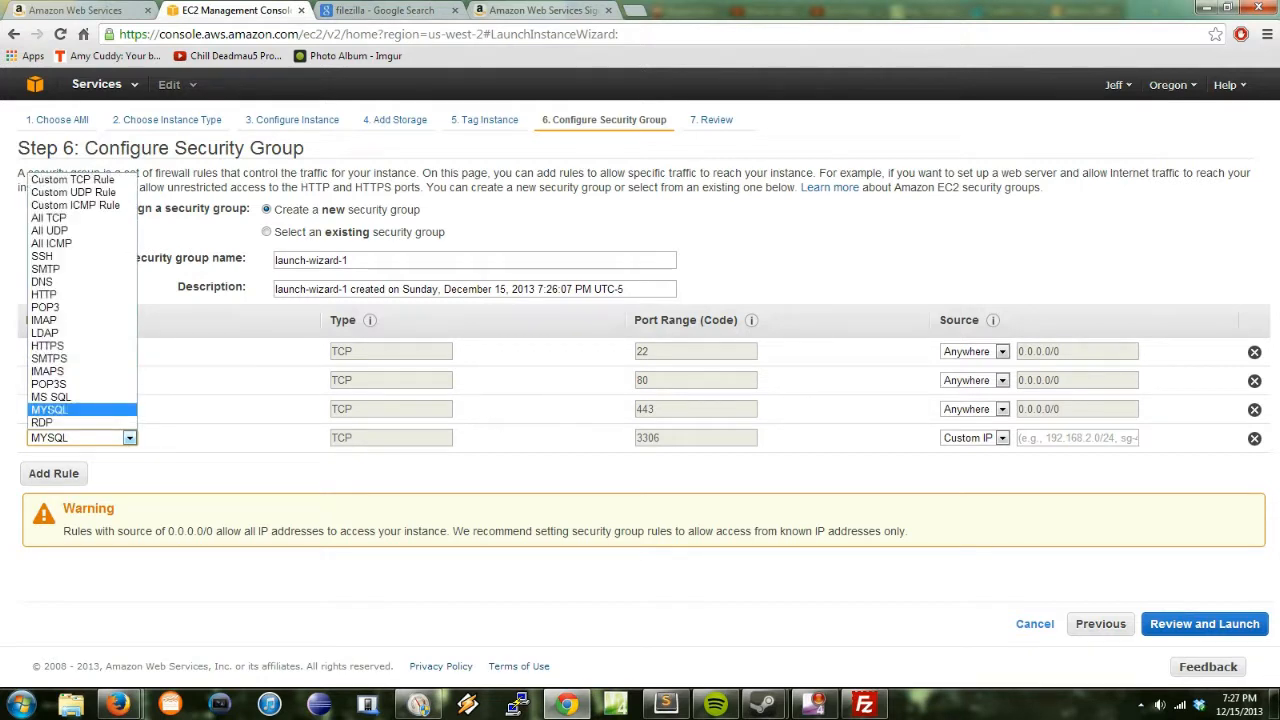
left_click(80, 410)
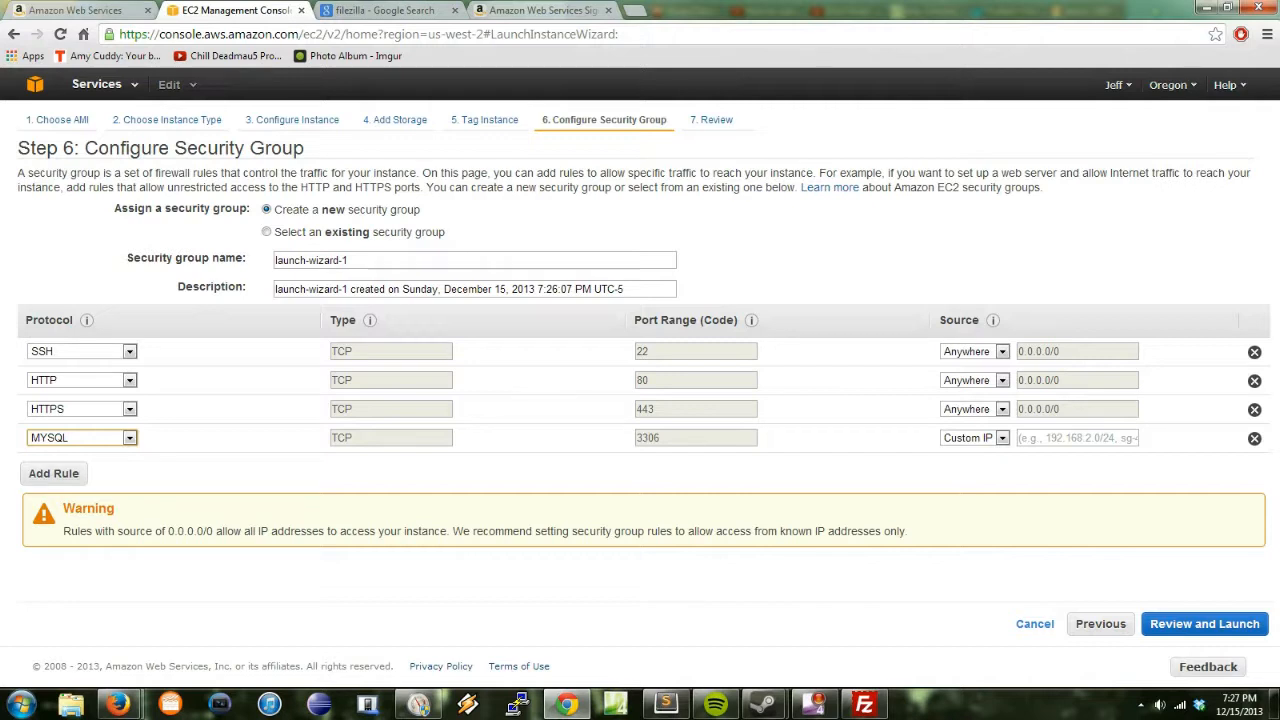
Step: Set the MYSQL rule's source to Anywhere and delete the extra empty rule rows
left_click(53, 473)
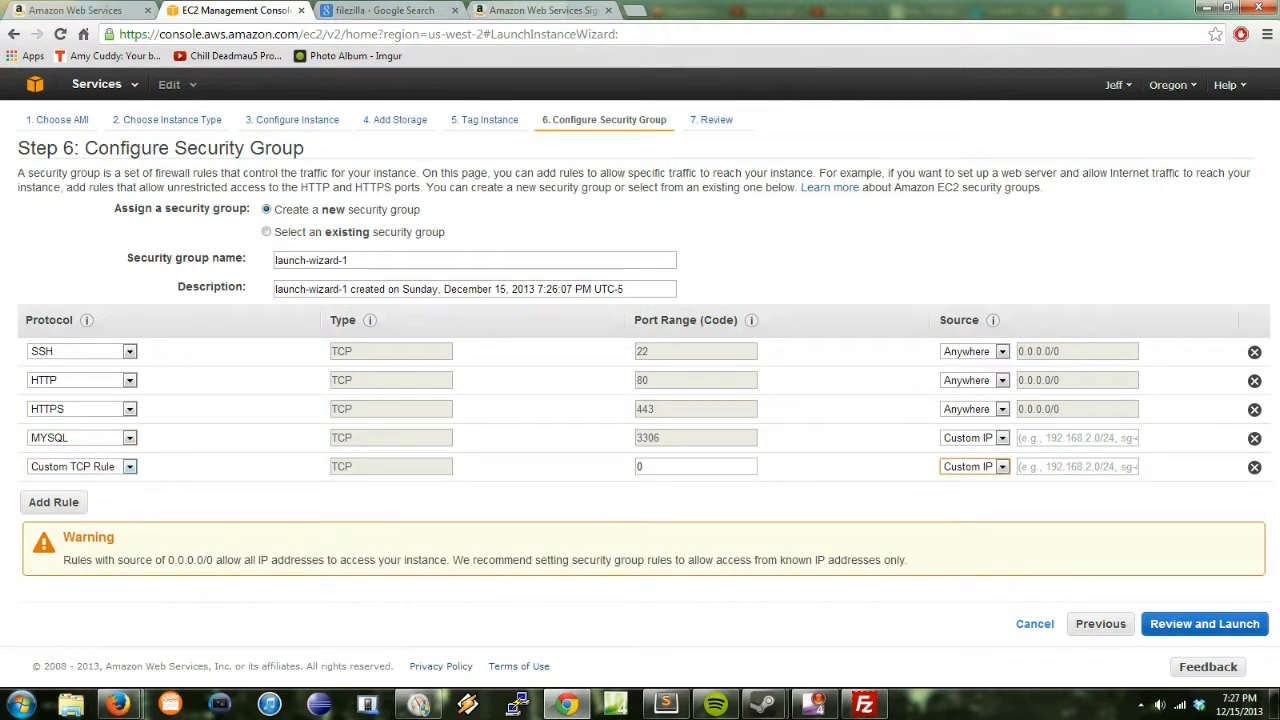
left_click(1254, 467)
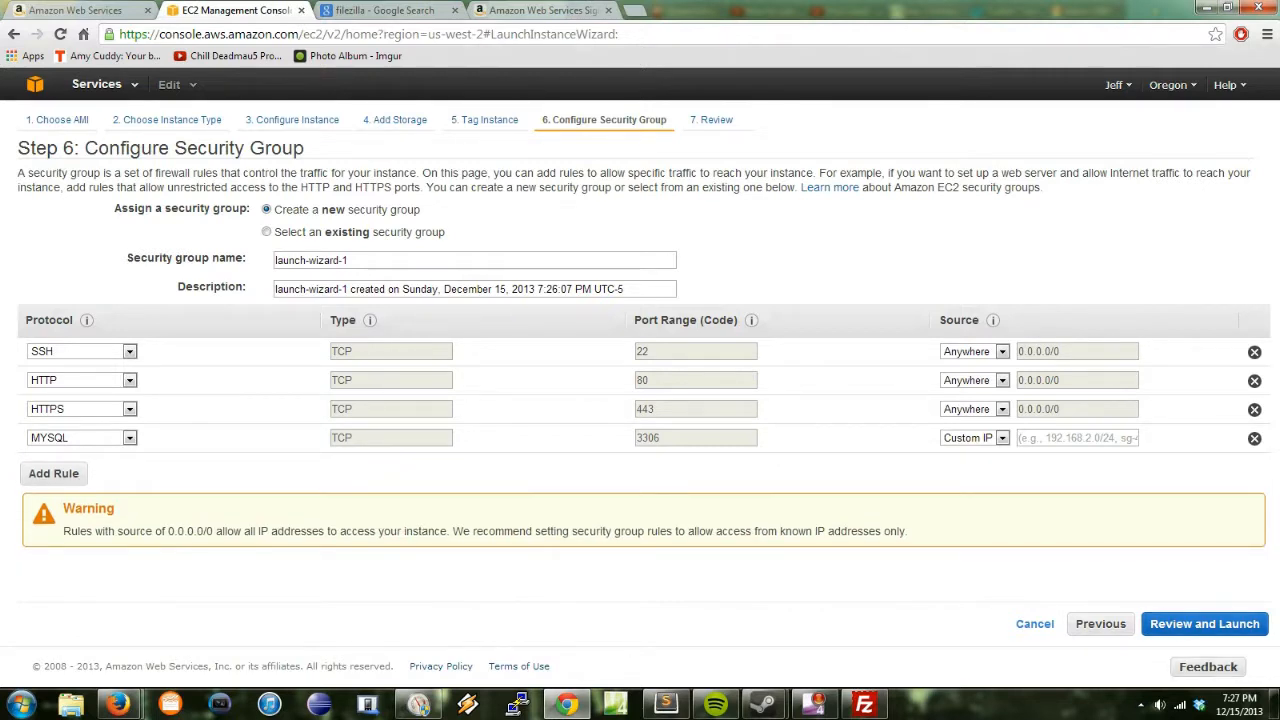
left_click(484, 120)
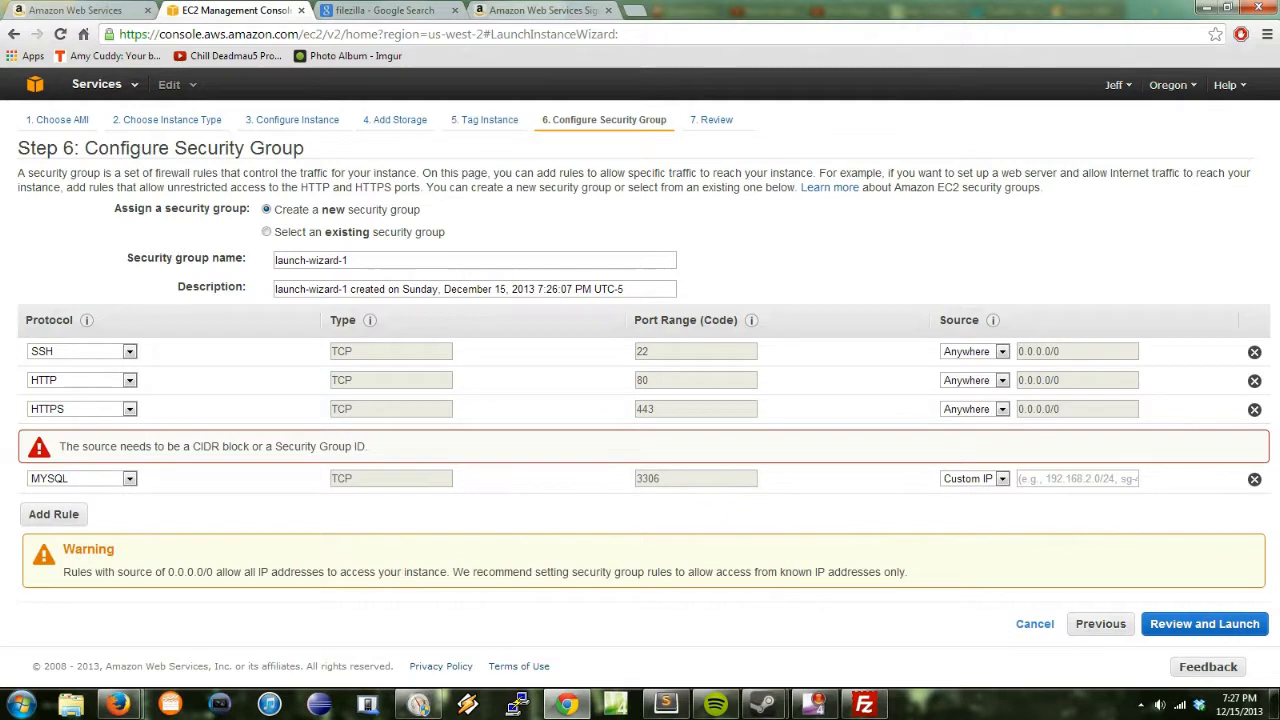
double_click(207, 447)
left_click(53, 514)
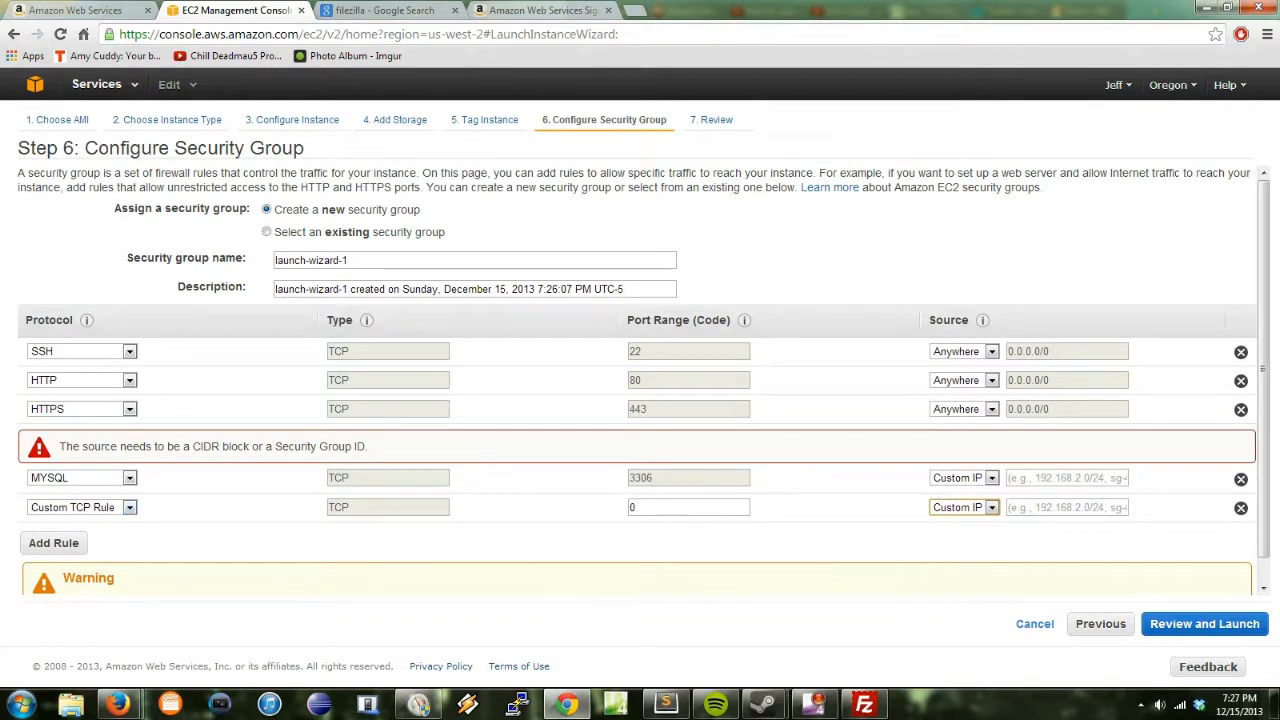
left_click(984, 478)
left_click(984, 478)
left_click(984, 478)
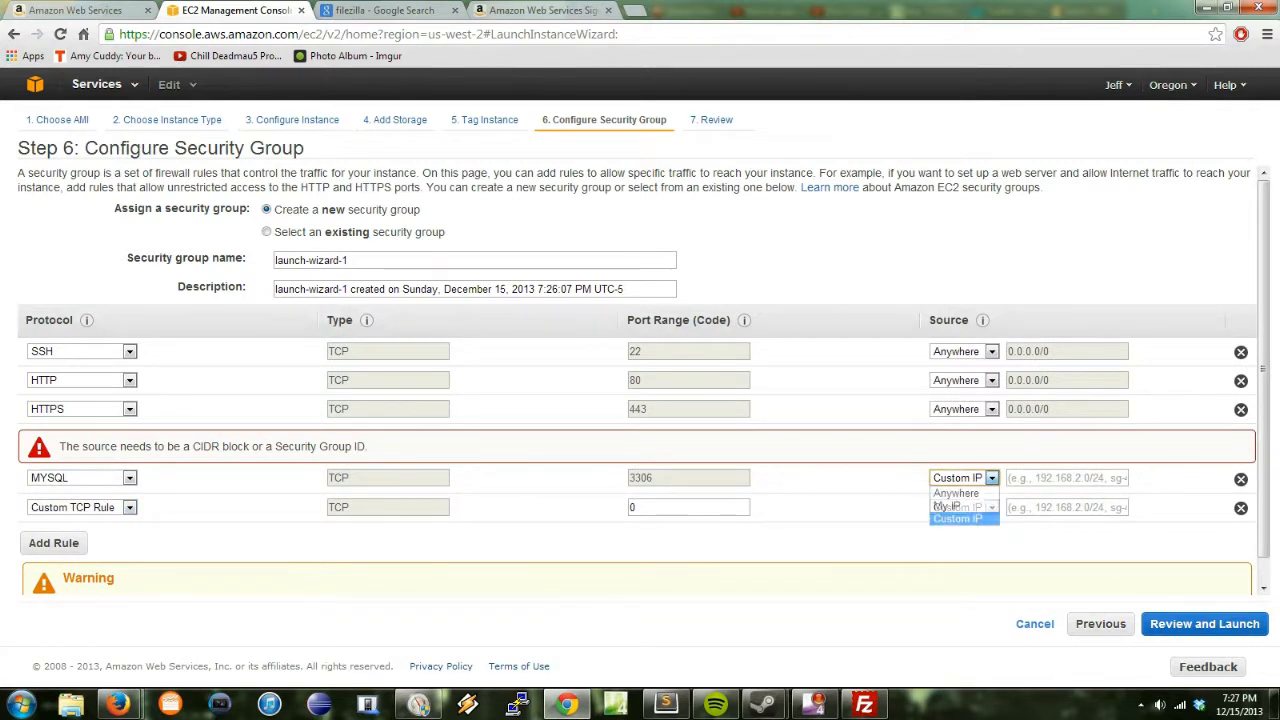
left_click(960, 492)
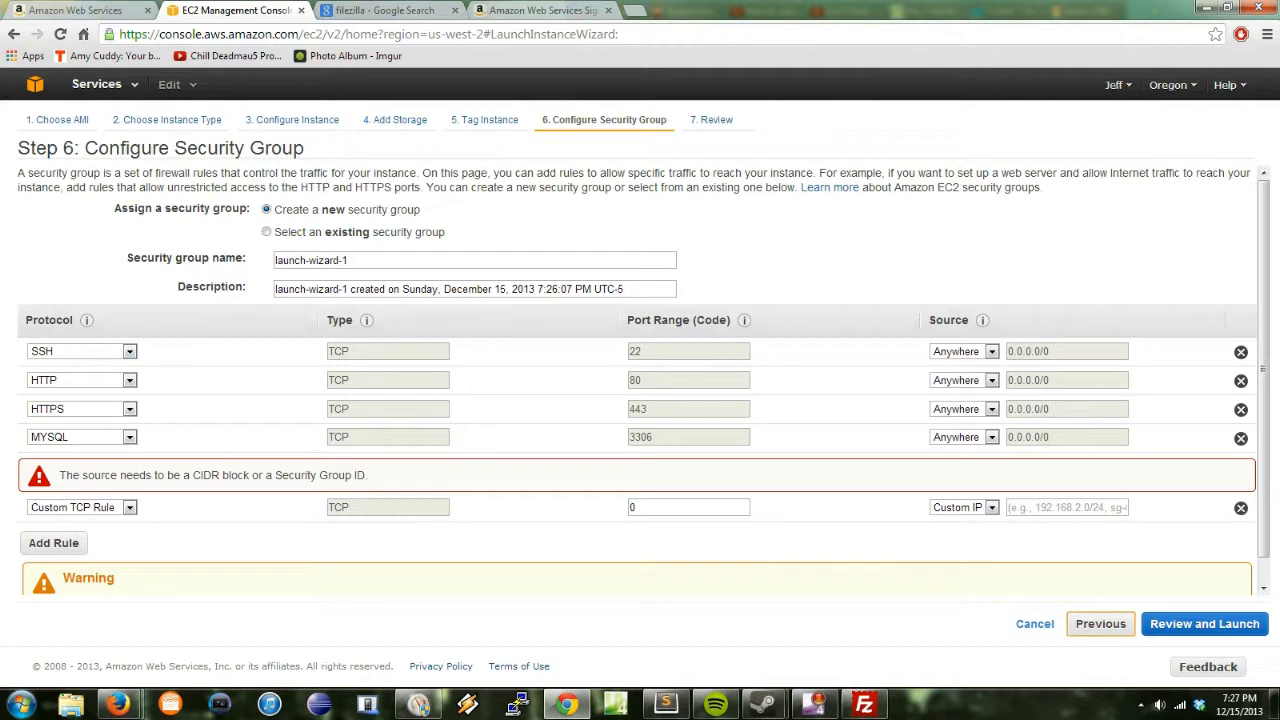
left_click(129, 507)
left_click(129, 507)
left_click(1240, 508)
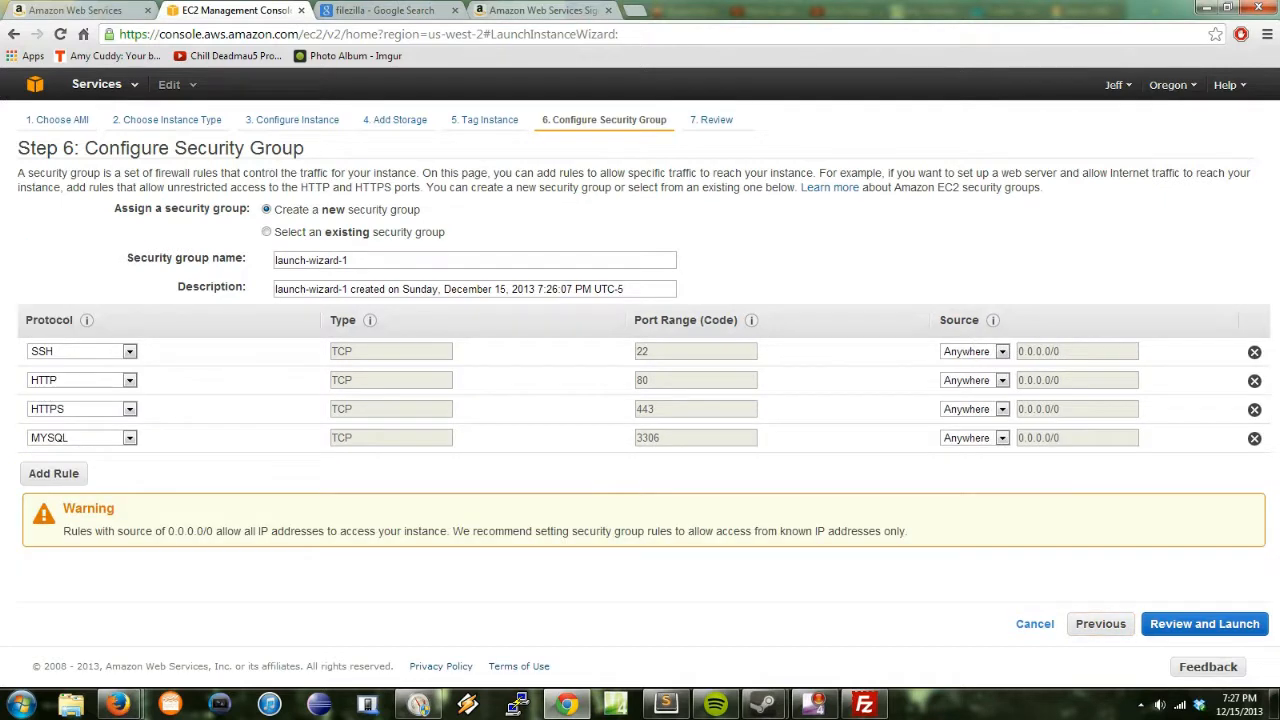
Step: Return to tagging, leave the Name tag empty, and remove the extra tag row
left_click(1100, 623)
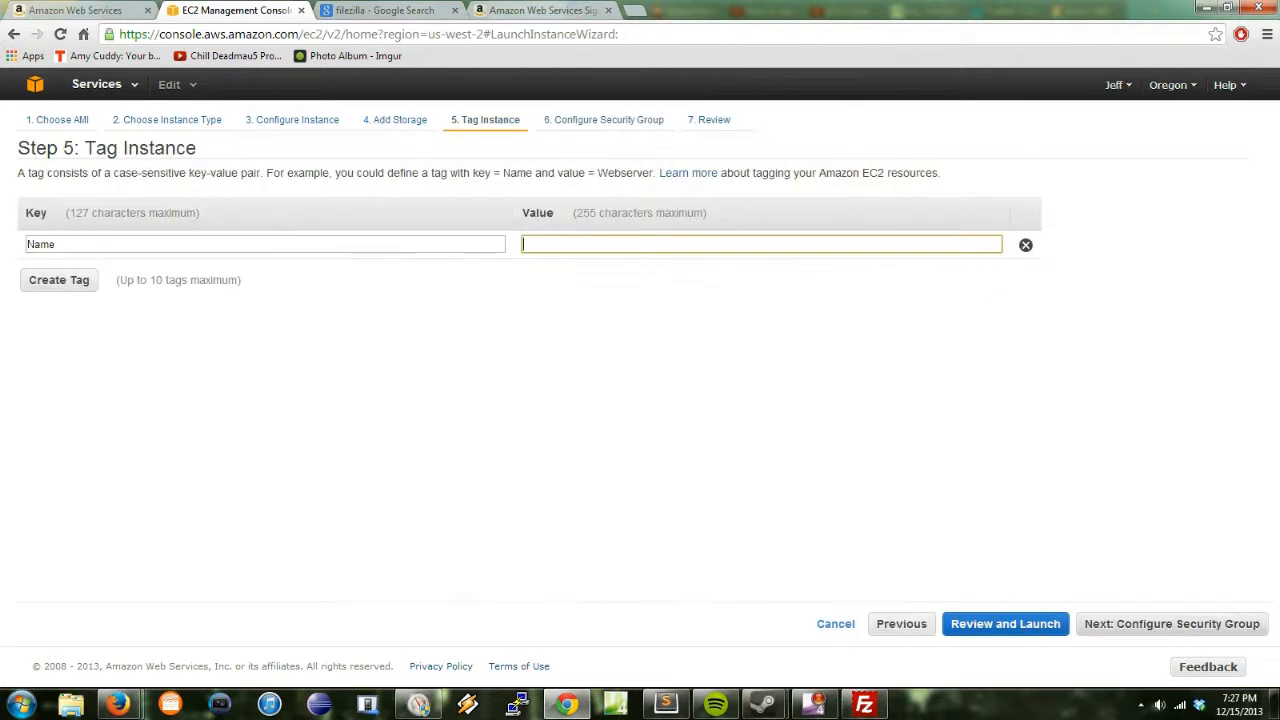
left_click(56, 244)
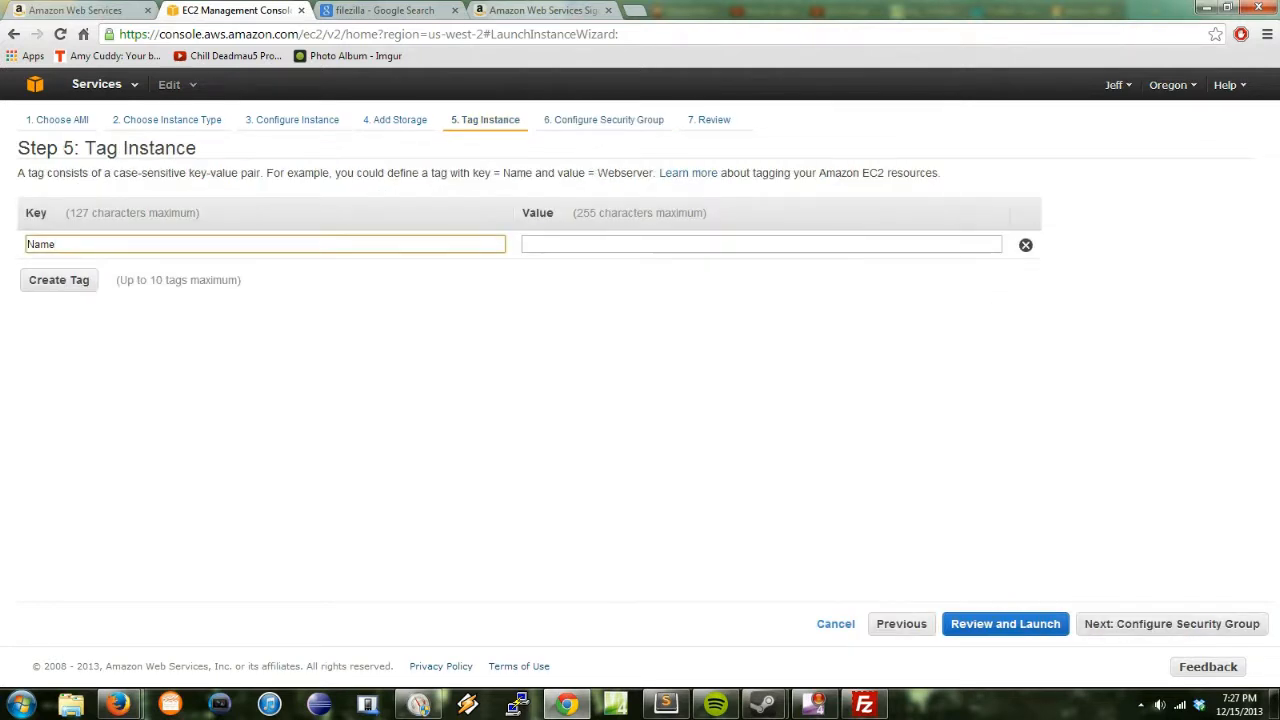
left_click(761, 244)
key("Return")
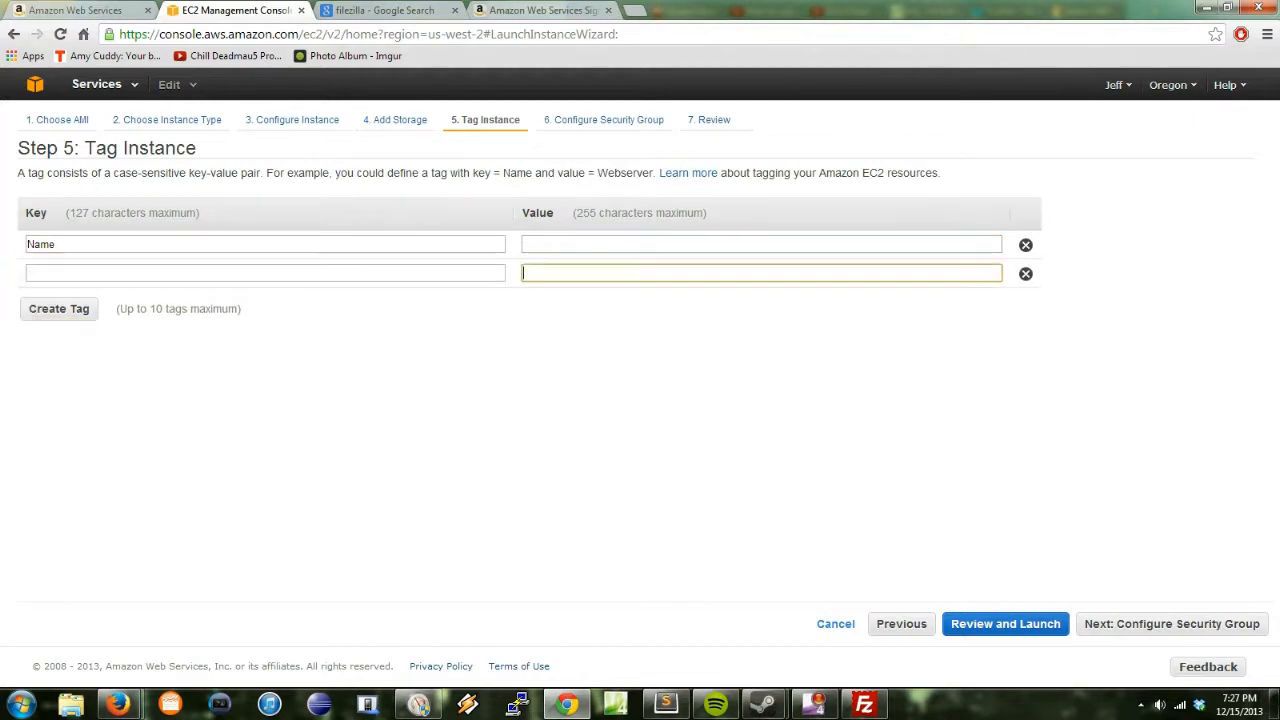
left_click(1026, 274)
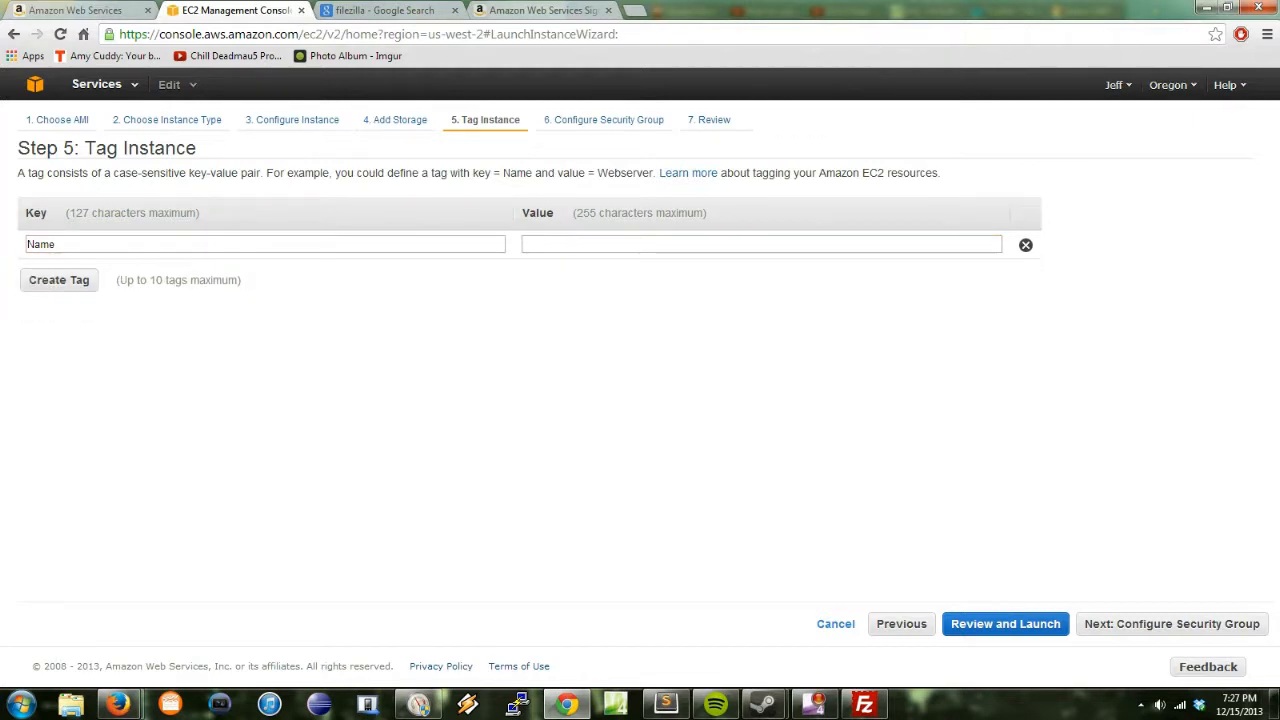
Step: Review the t1.micro launch with its four rules and launch, reaching the key pair dialog
left_click(604, 120)
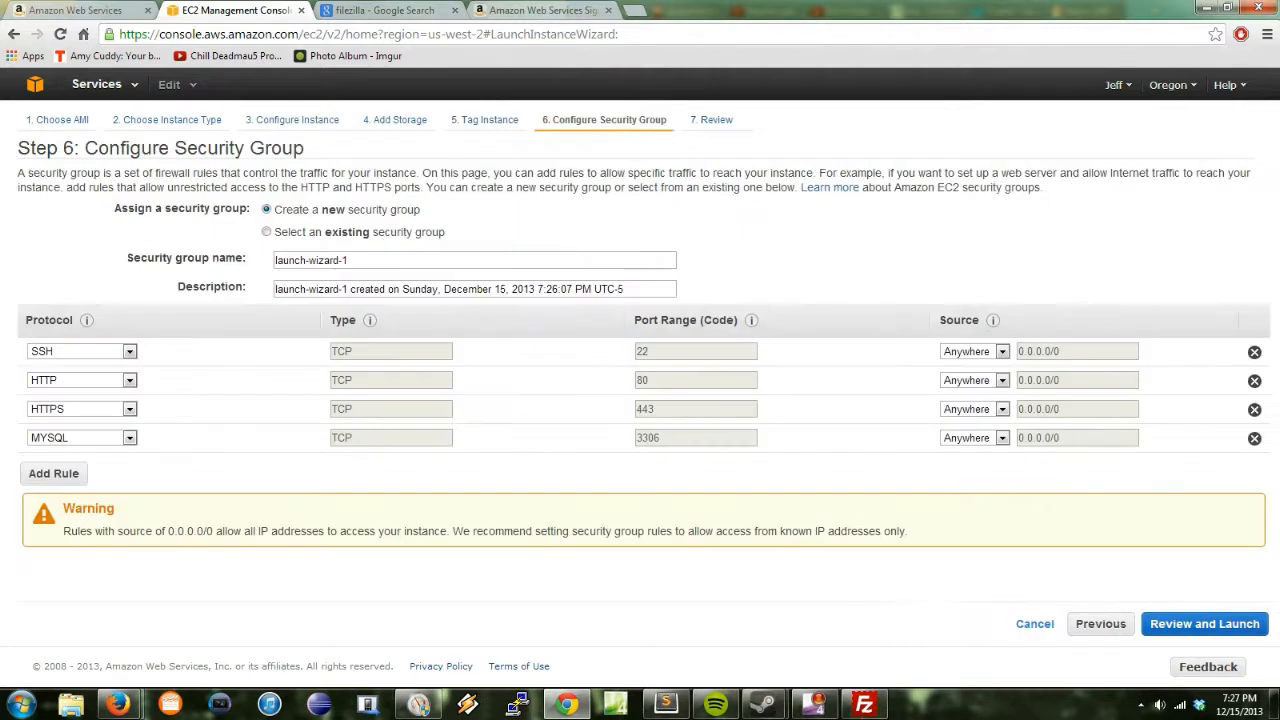
left_click(713, 120)
scroll(640, 385, "down", 3)
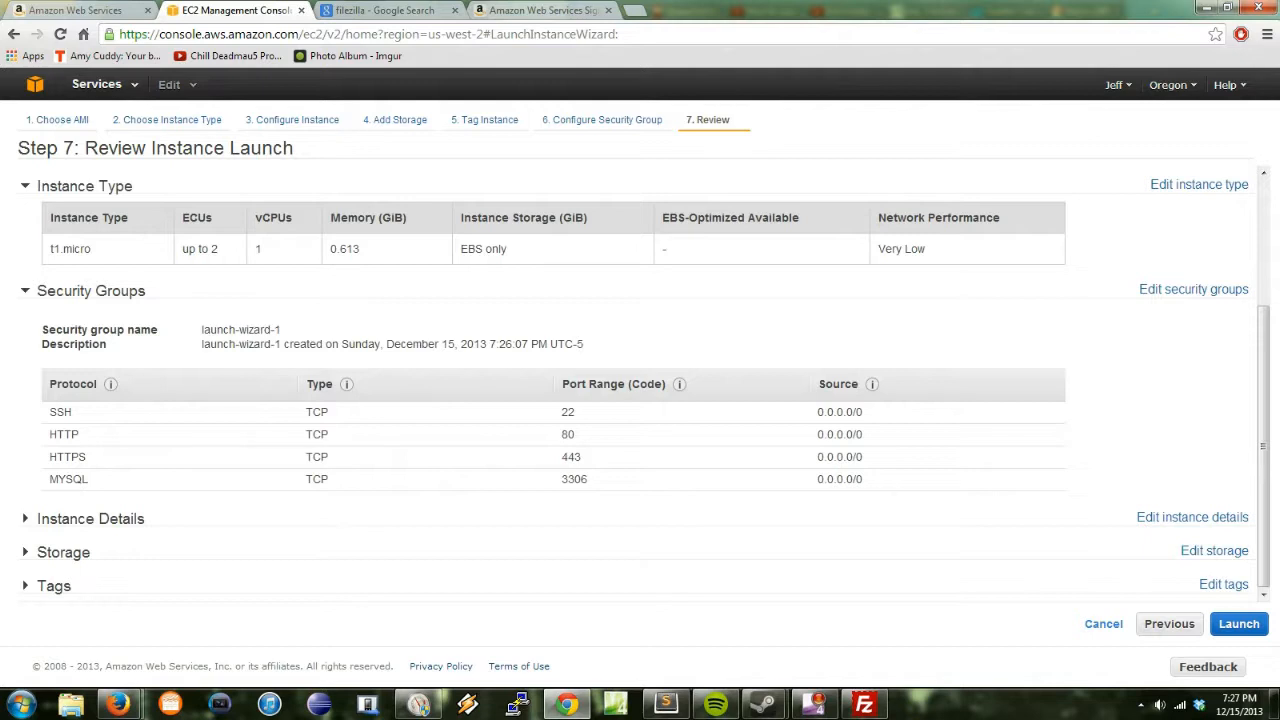
scroll(640, 385, "up", 2)
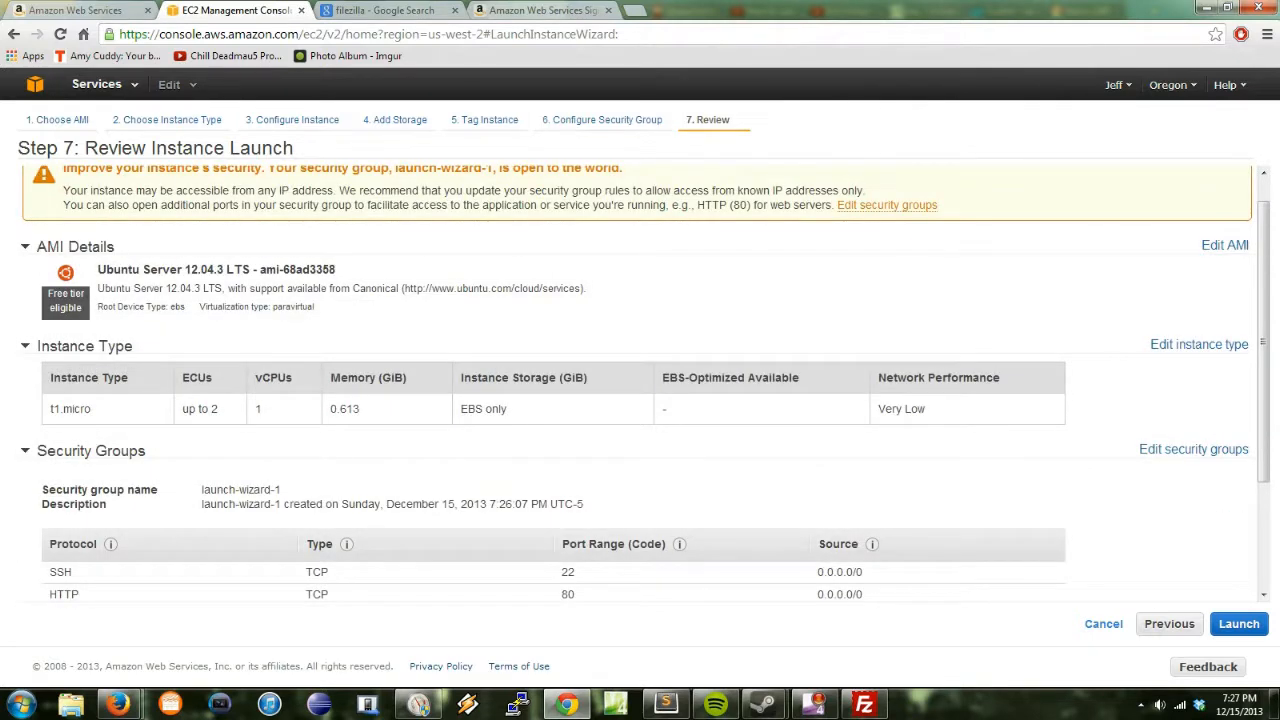
scroll(640, 385, "down", 2)
left_click(1238, 623)
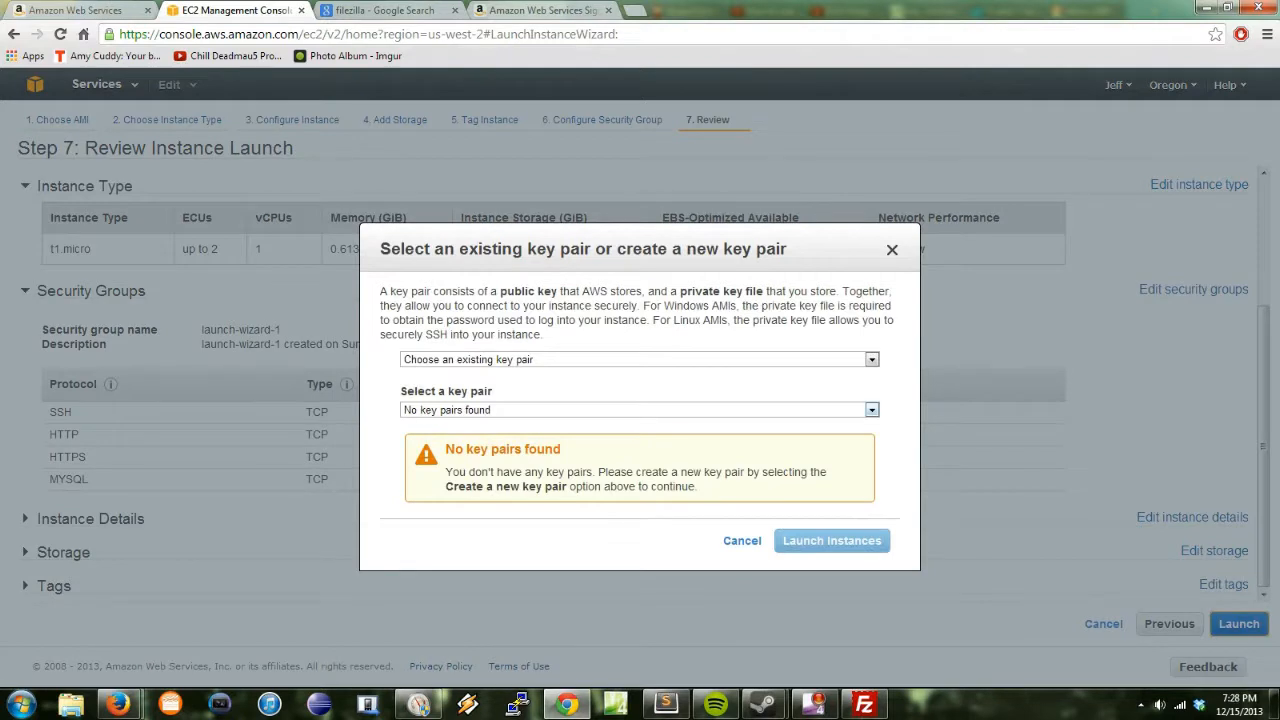
Step: Create key pair 'UbuntuKey', download UbuntuKey.pem, and show it in Downloads
left_click(640, 410)
left_click(640, 423)
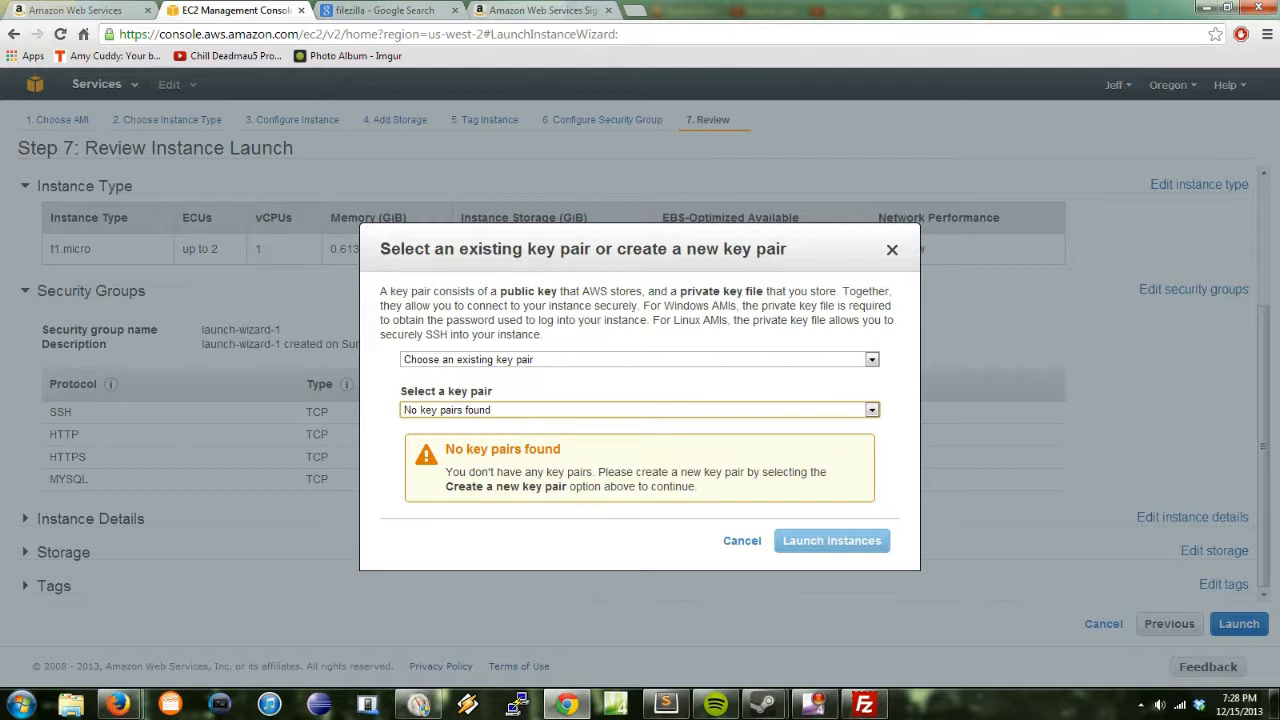
left_click(640, 359)
left_click(640, 386)
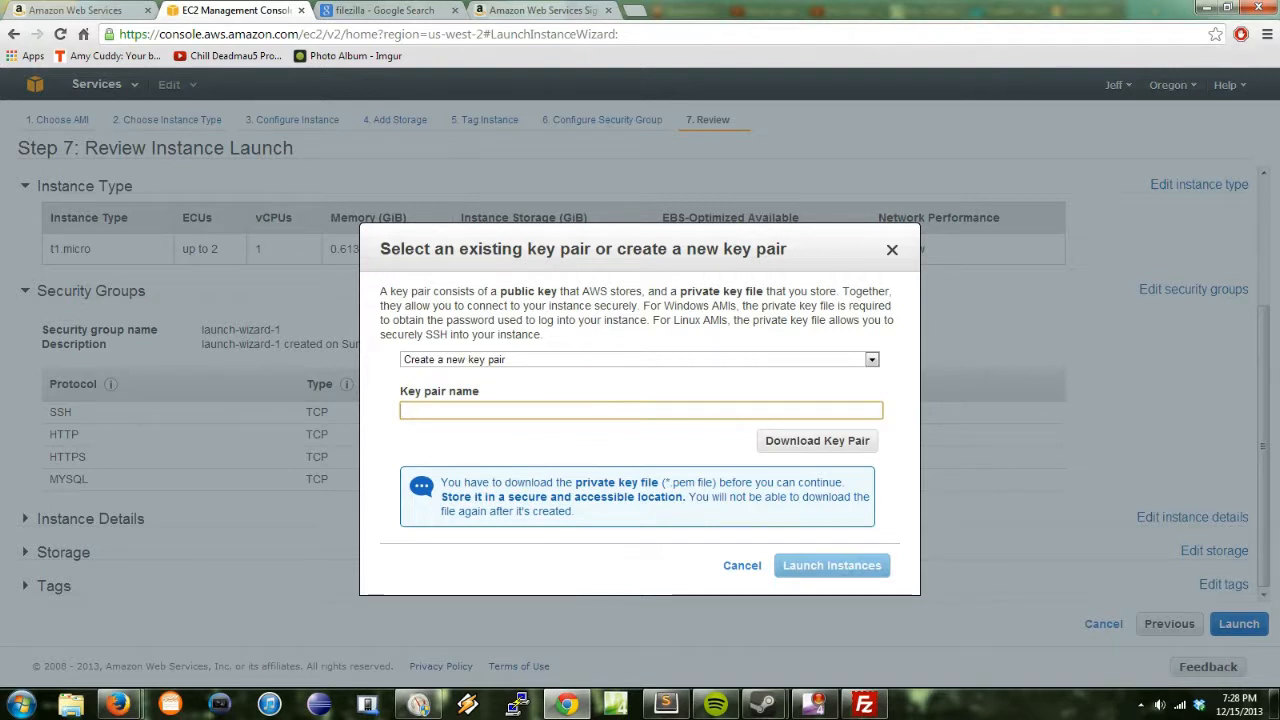
type("UbuntuKey")
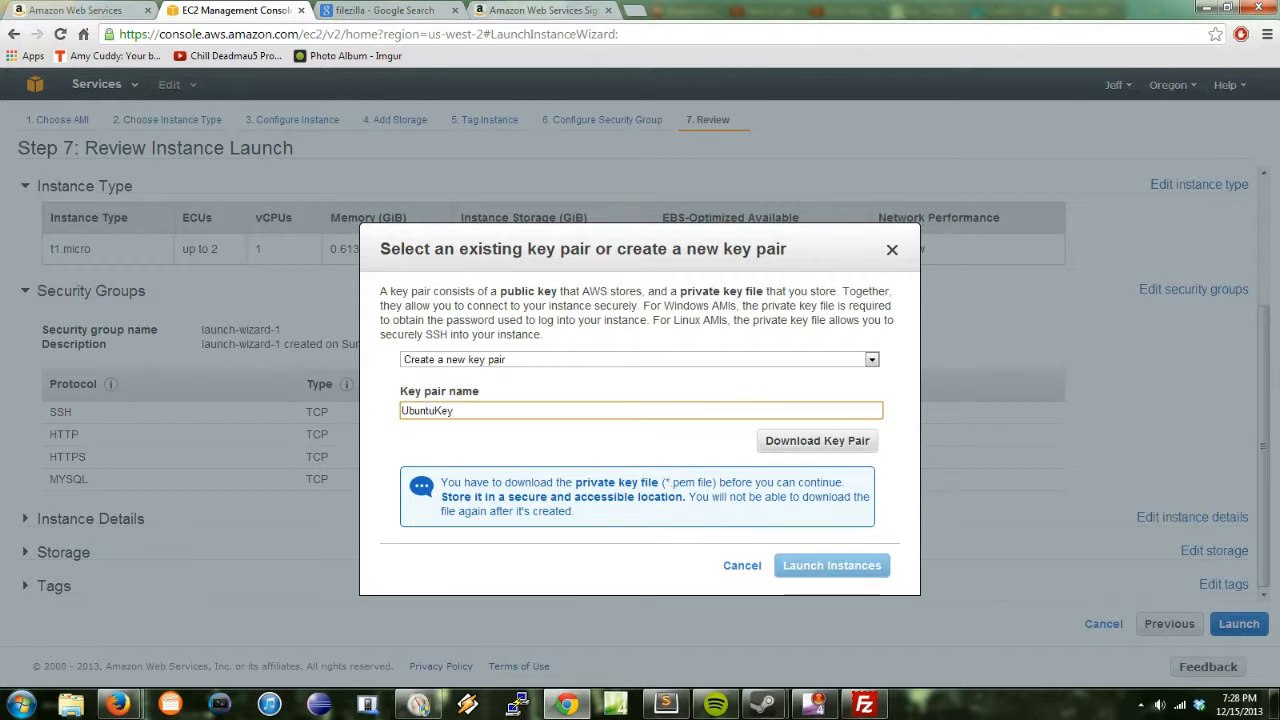
left_click(817, 441)
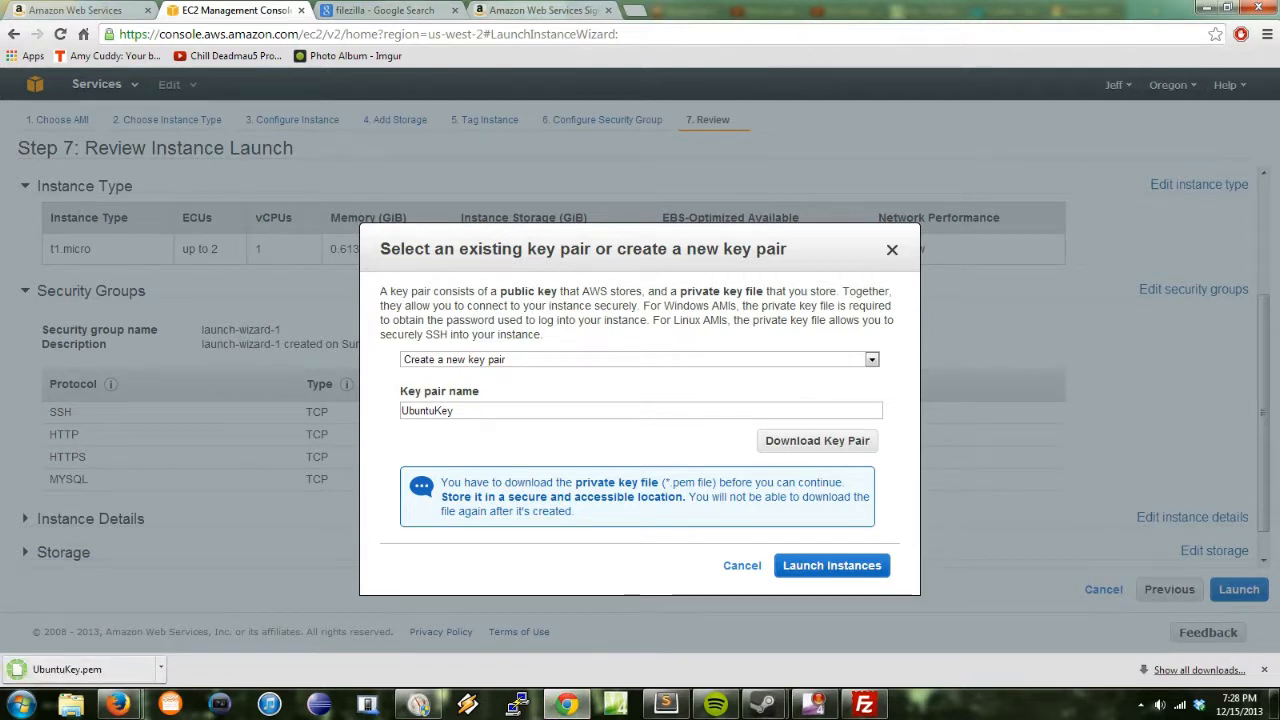
left_click(160, 669)
left_click(240, 616)
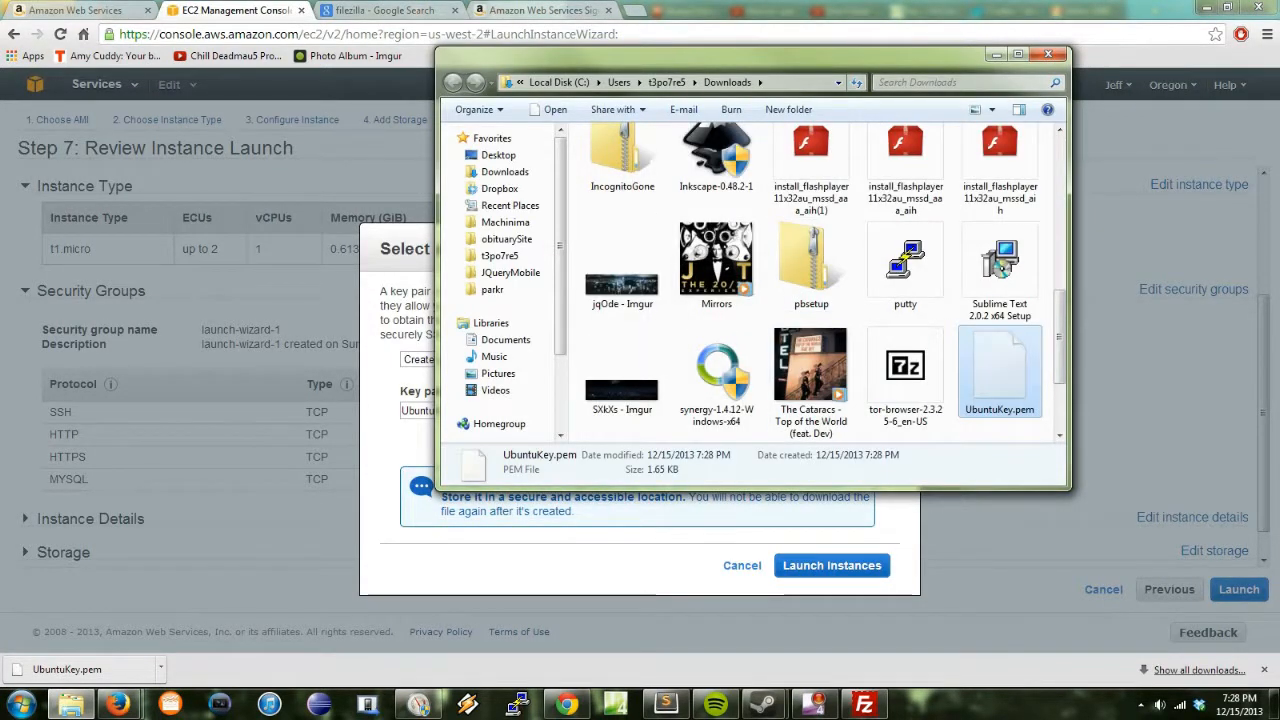
Step: Place UbuntuKey.pem on the desktop's top row and bring the EC2 key pair dialog back
key("alt+Tab")
key("super+d")
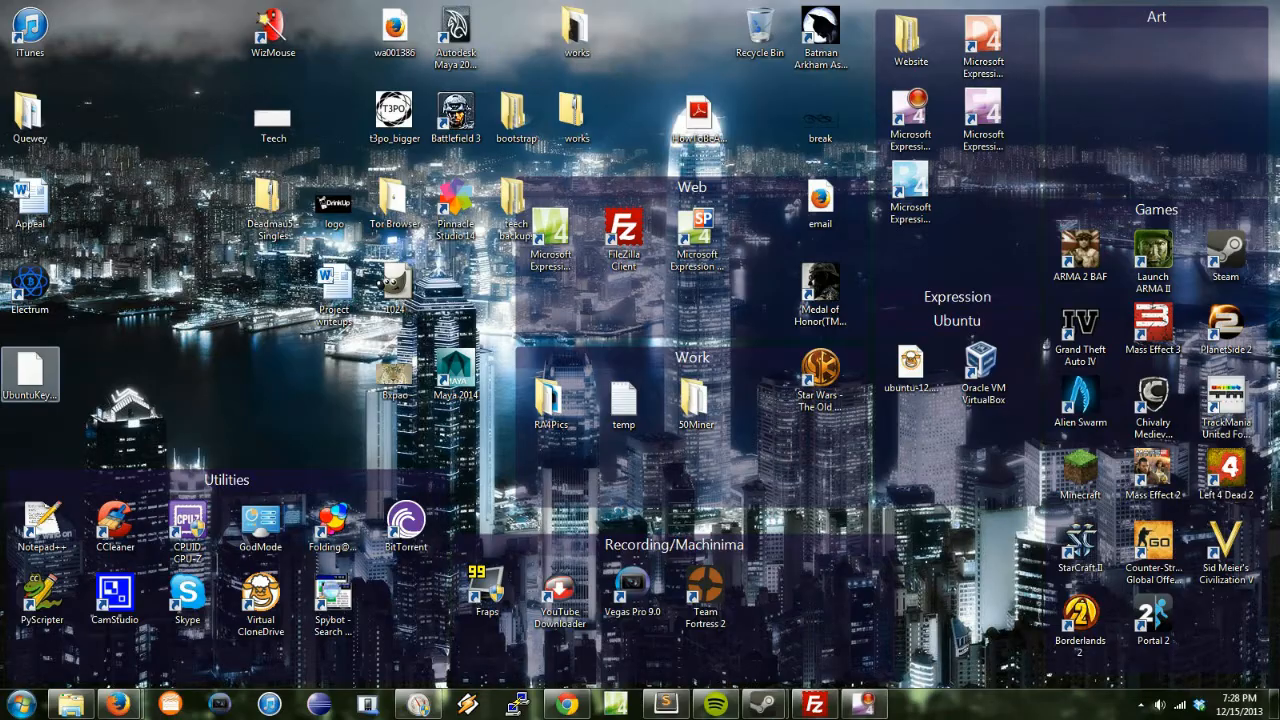
left_click_drag(30, 370, 150, 40)
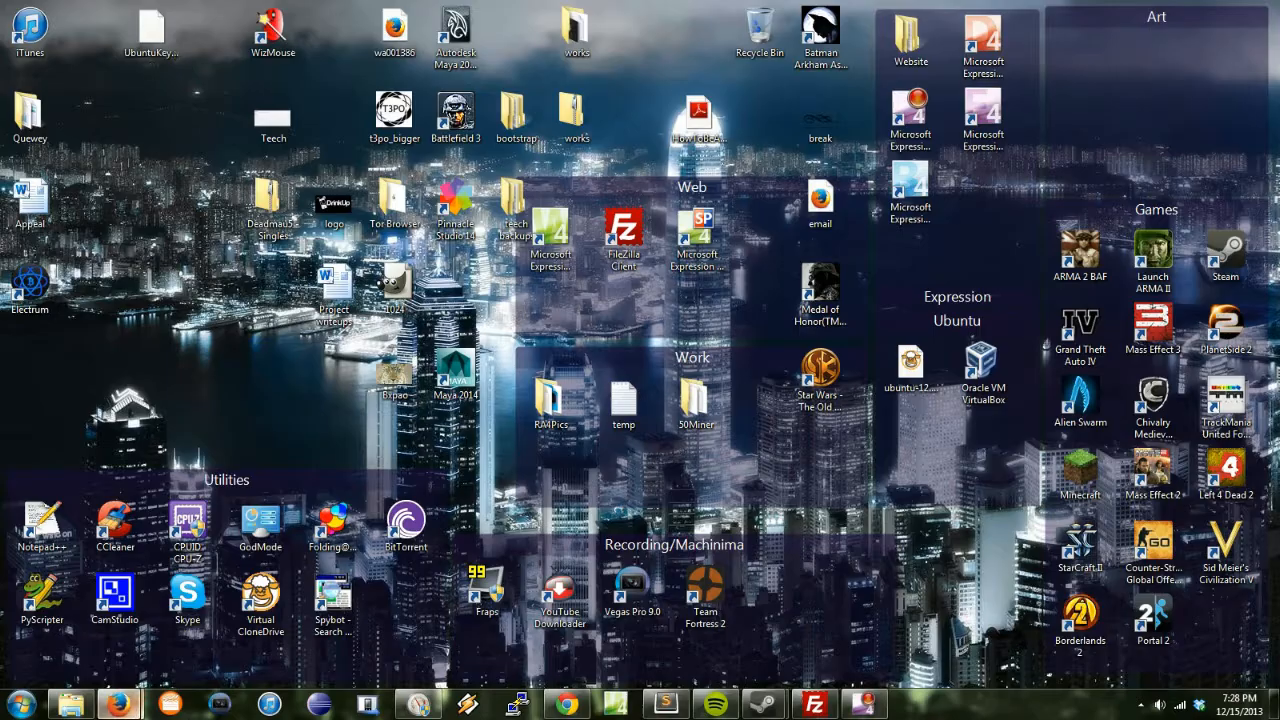
mouse_move(118, 704)
mouse_move(105, 620)
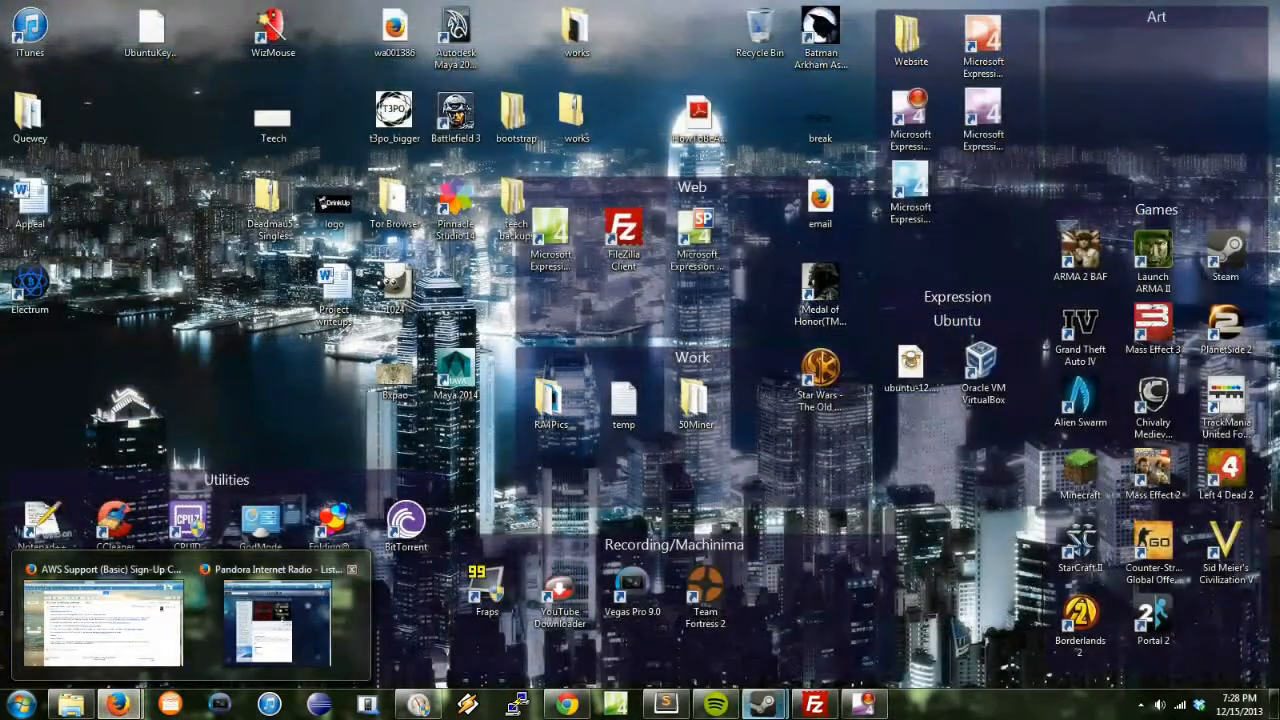
left_click(105, 620)
left_click(566, 704)
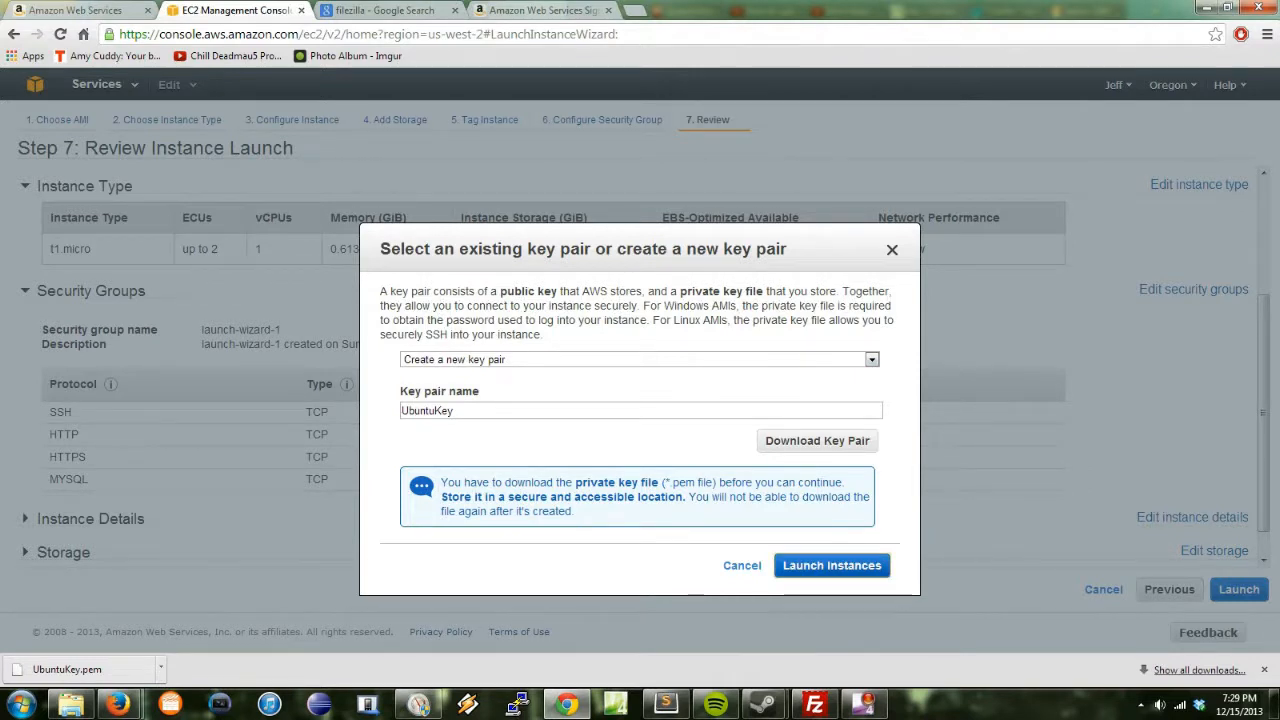
Step: Launch the t1.micro instance with key UbuntuKey and select the new instance i-e75fa6d1 in the Instances list
left_click(831, 565)
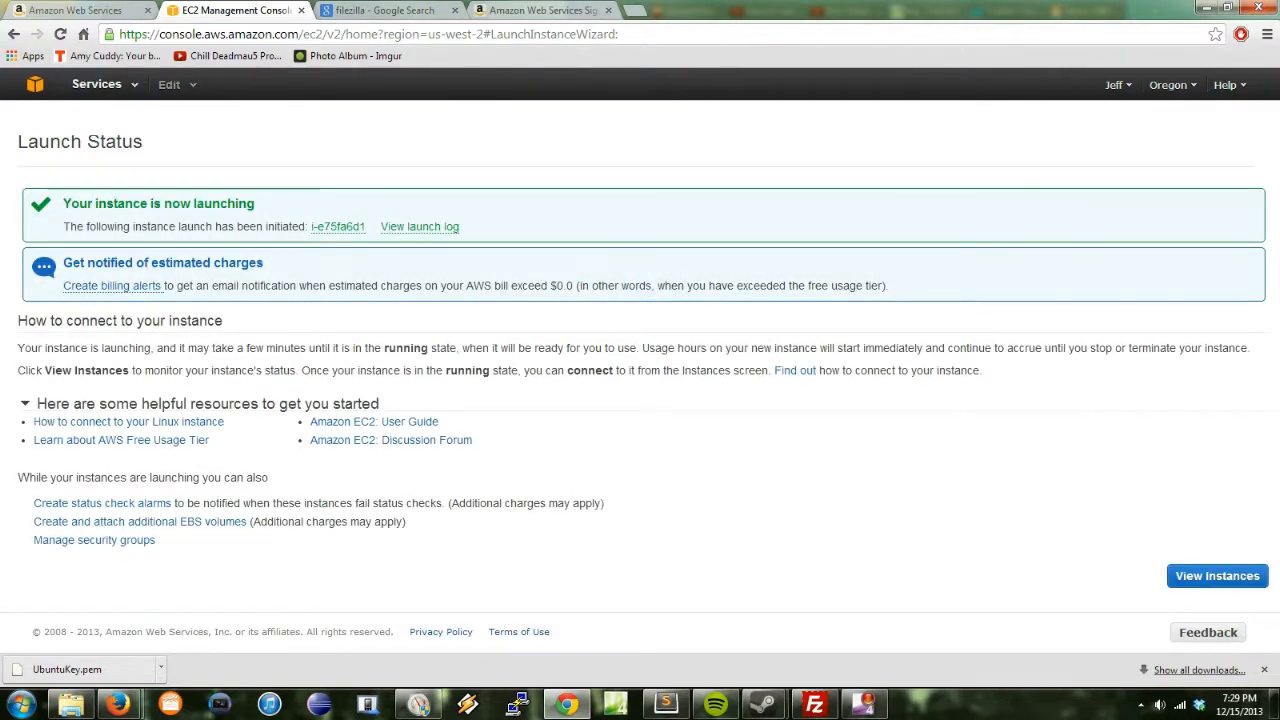
left_click(1217, 576)
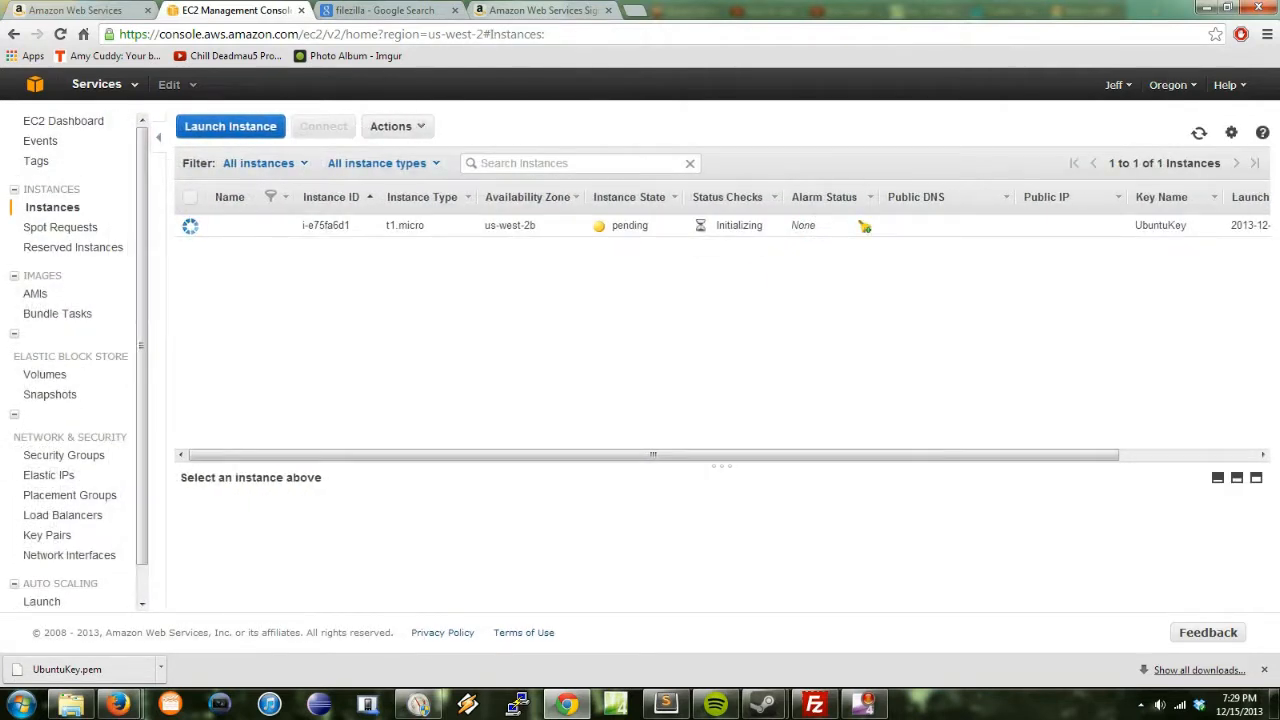
left_click(240, 225)
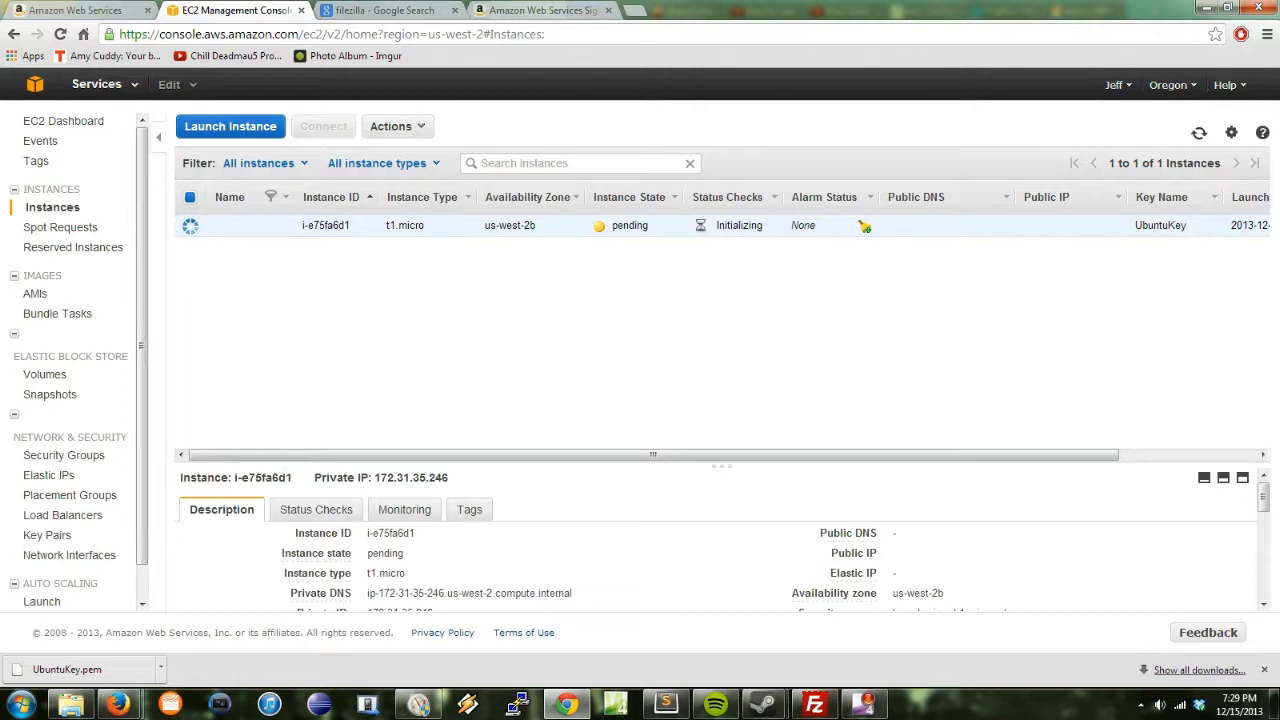
scroll(715, 540, "down", 6)
scroll(715, 540, "up", 6)
scroll(715, 540, "down", 2)
scroll(715, 540, "up", 3)
Step: Highlight the instance's Private DNS entry in the Description details
left_click_drag(572, 593, 290, 593)
middle_click(491, 578)
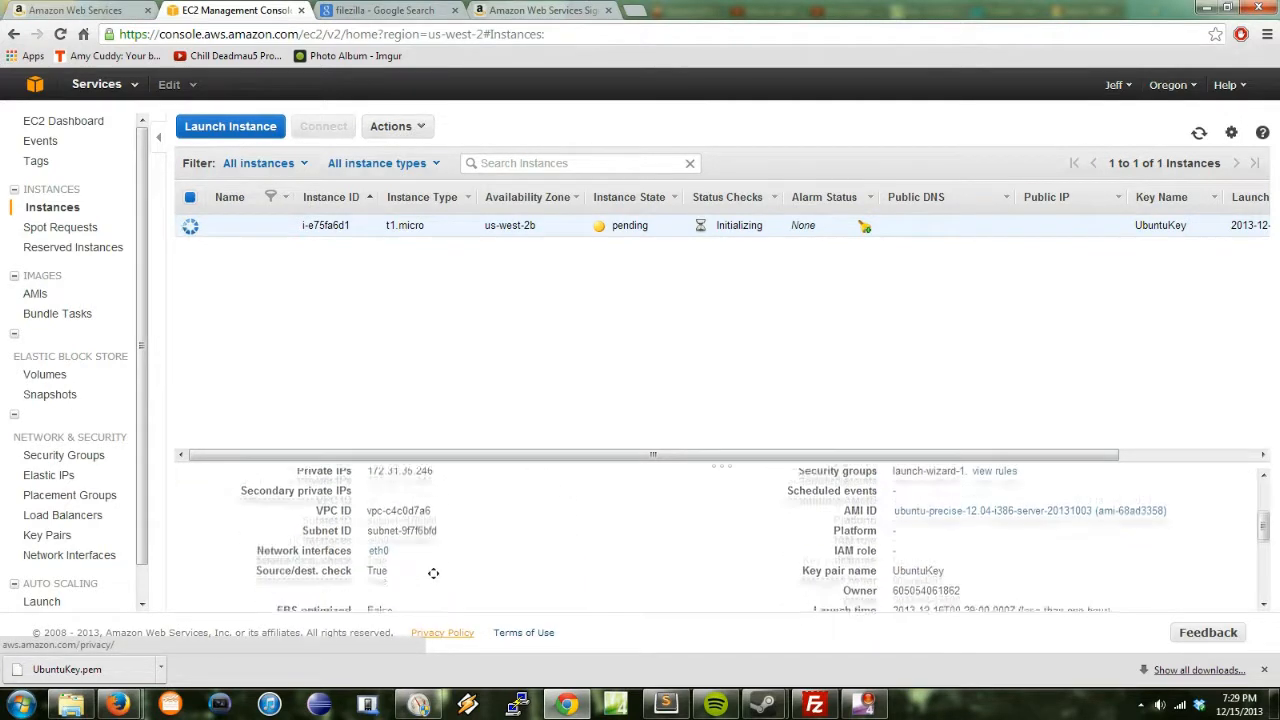
middle_click(678, 516)
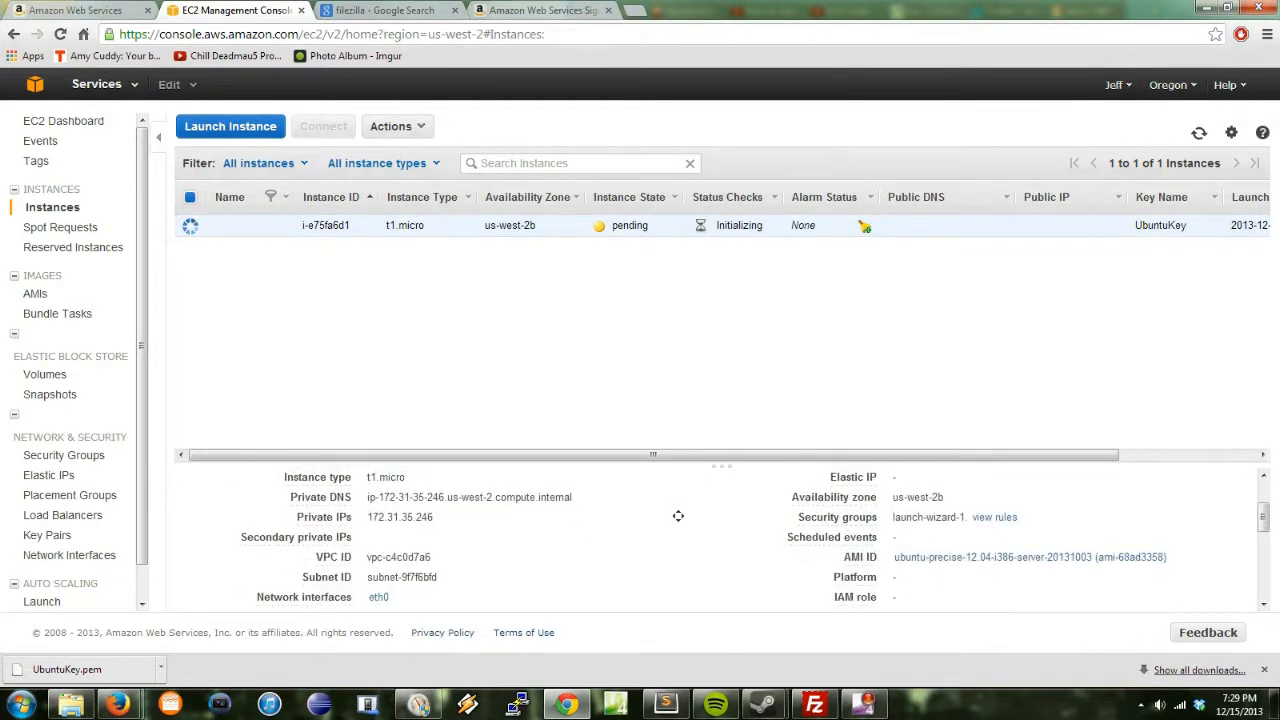
middle_click(678, 503)
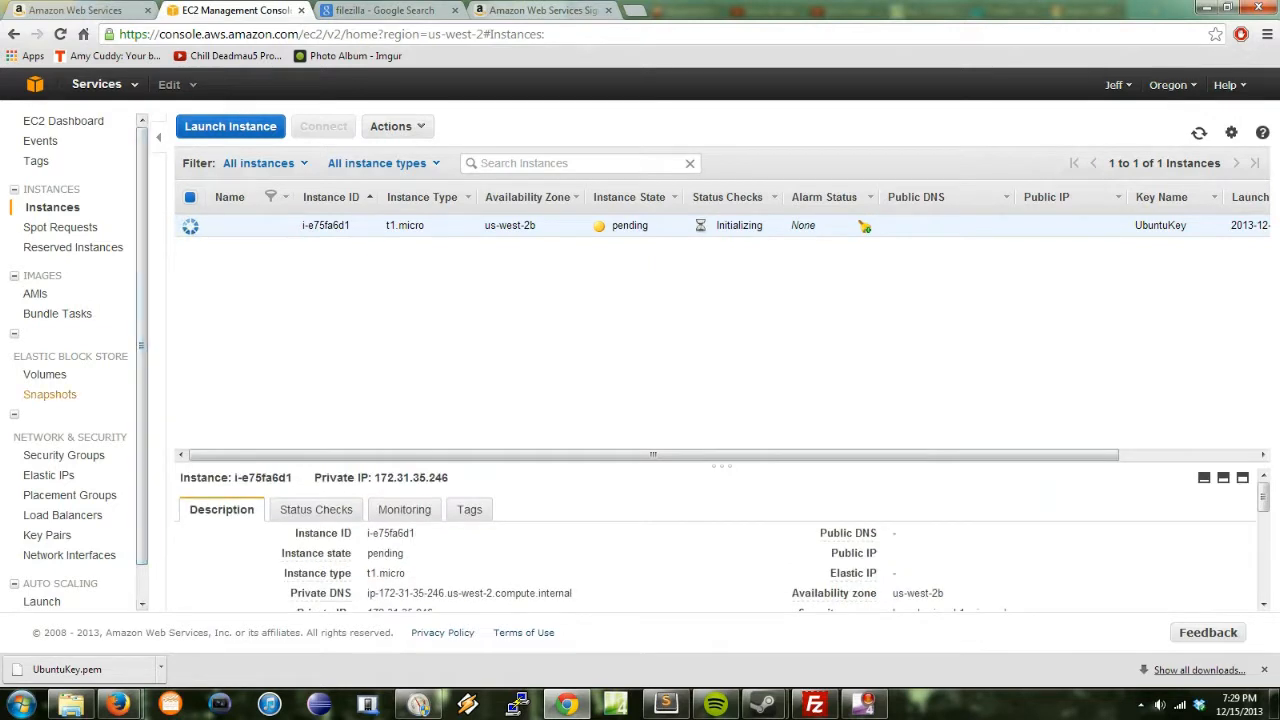
scroll(66, 420, "down", 1)
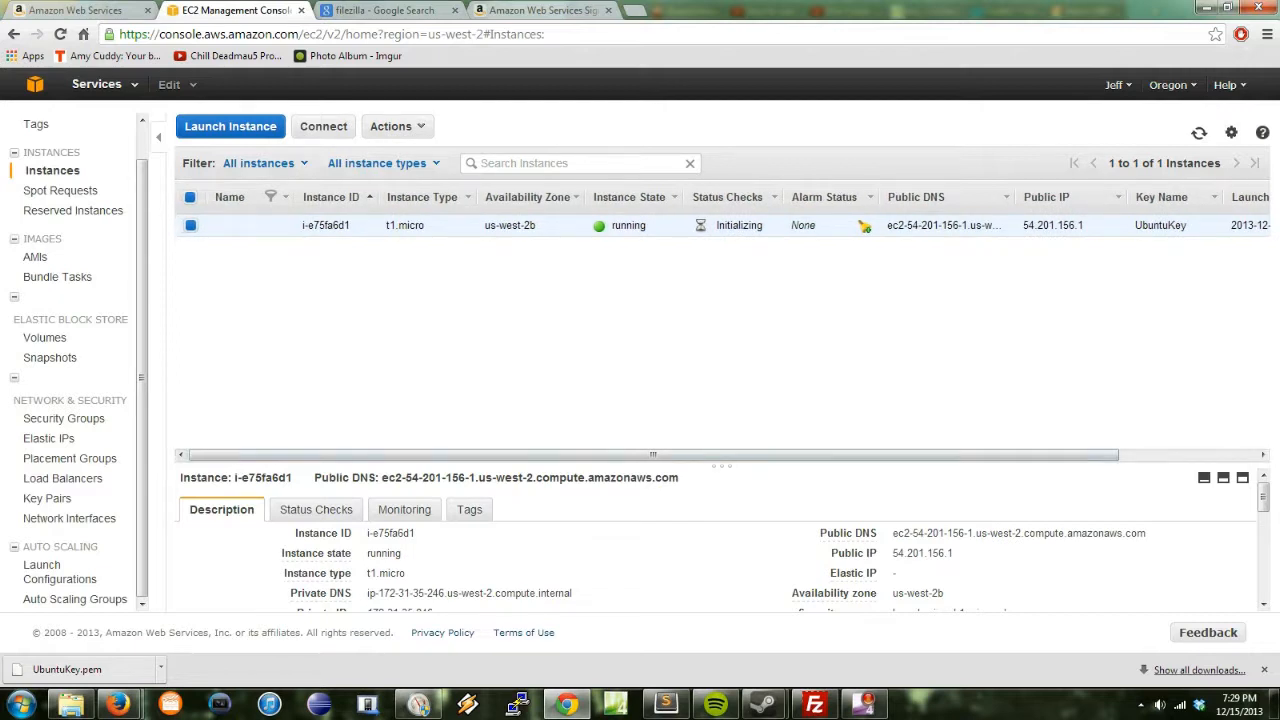
left_click_drag(573, 593, 367, 593)
key("ctrl+c")
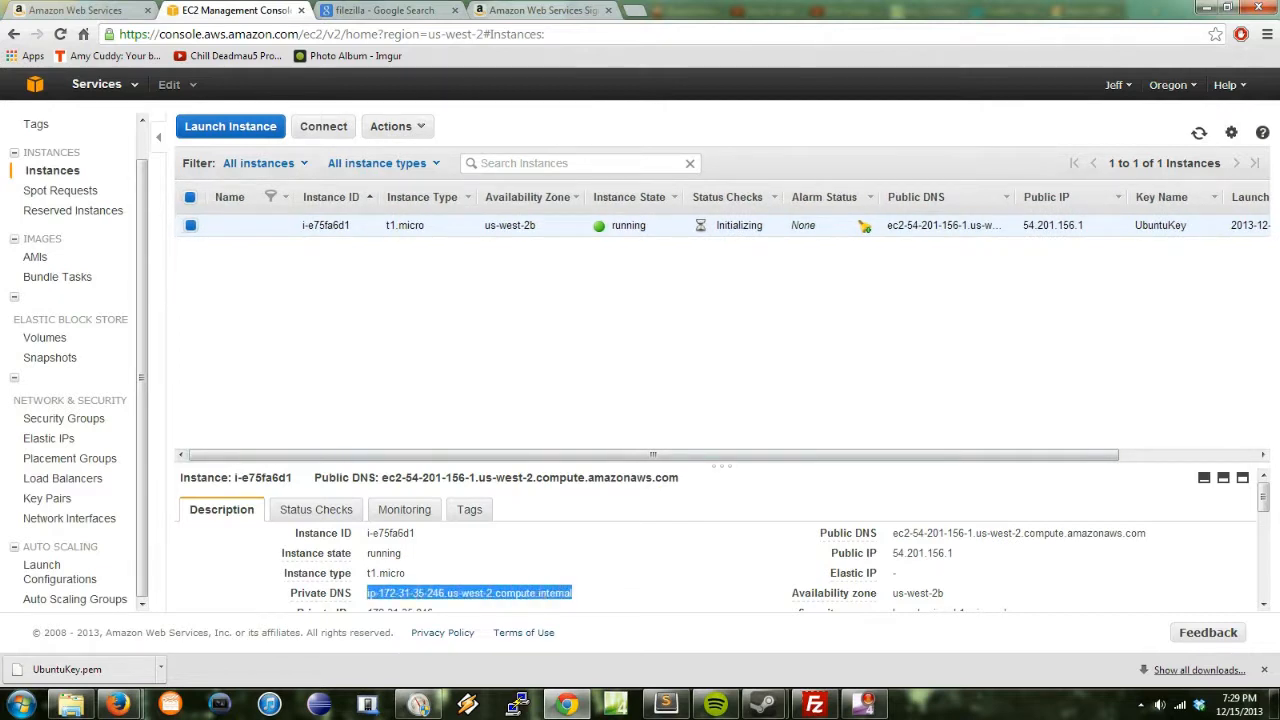
key("ctrl+t")
key("ctrl+v")
key("Return")
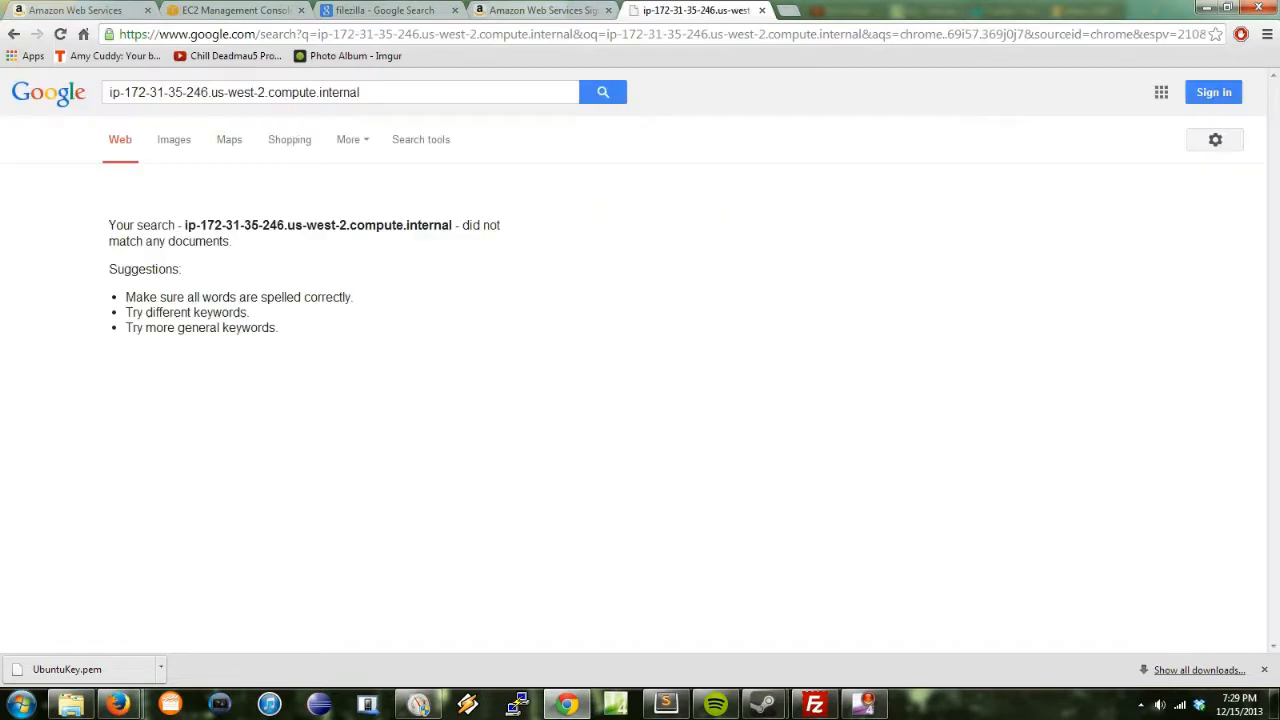
key("ctrl+l")
key("ctrl+v")
key("Return")
key("ctrl+w")
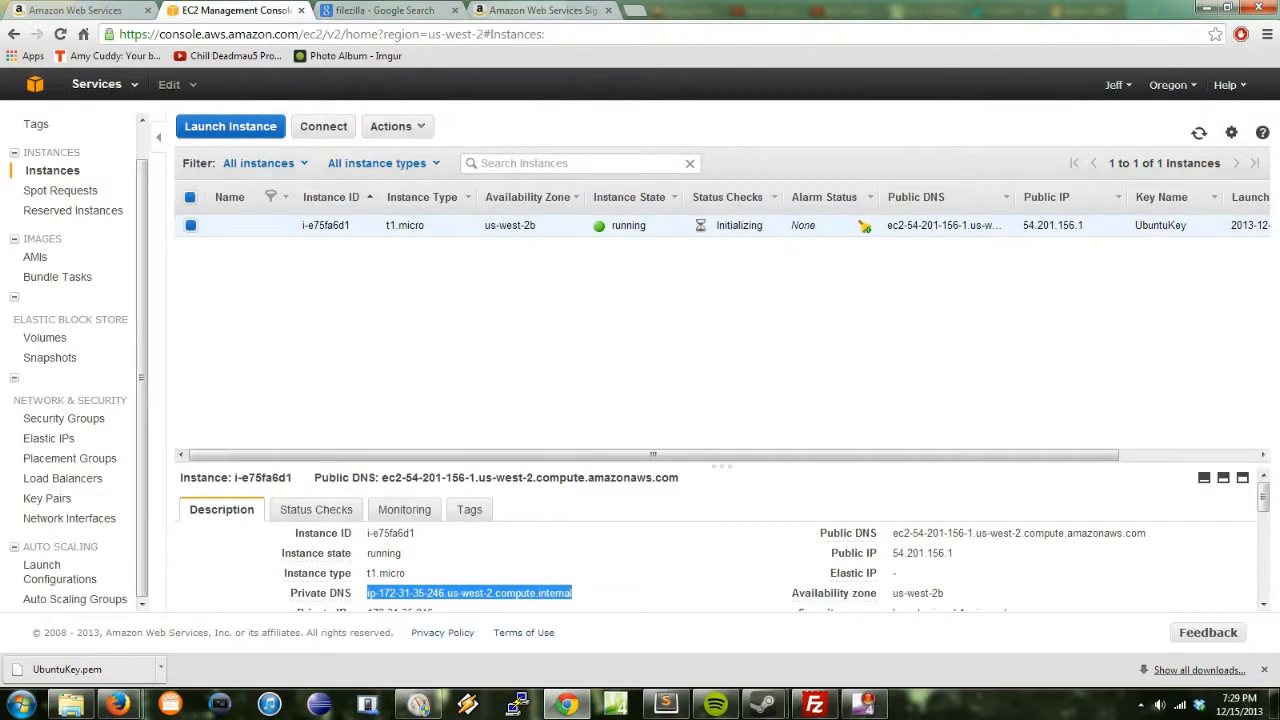
left_click_drag(364, 477, 680, 478)
key("ctrl+c")
key("ctrl+t")
key("ctrl+v")
key("Return")
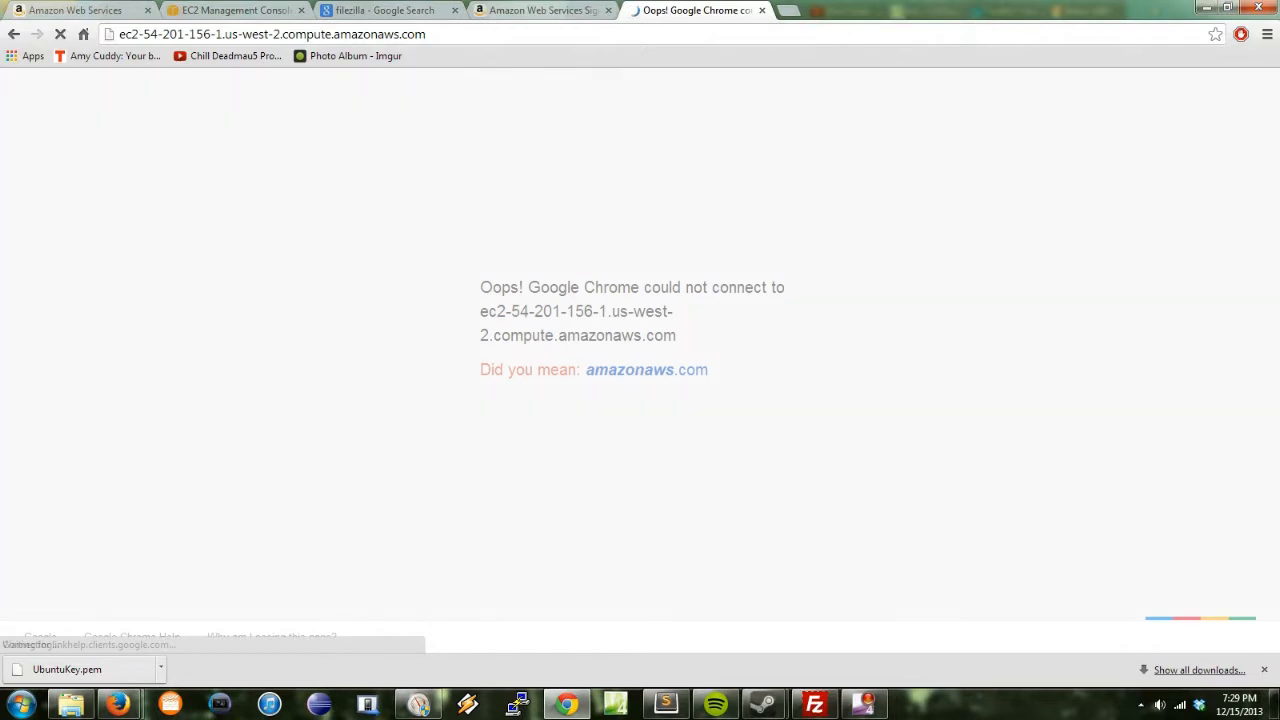
key("ctrl+w")
key("ctrl+Tab")
key("ctrl+shift+Tab")
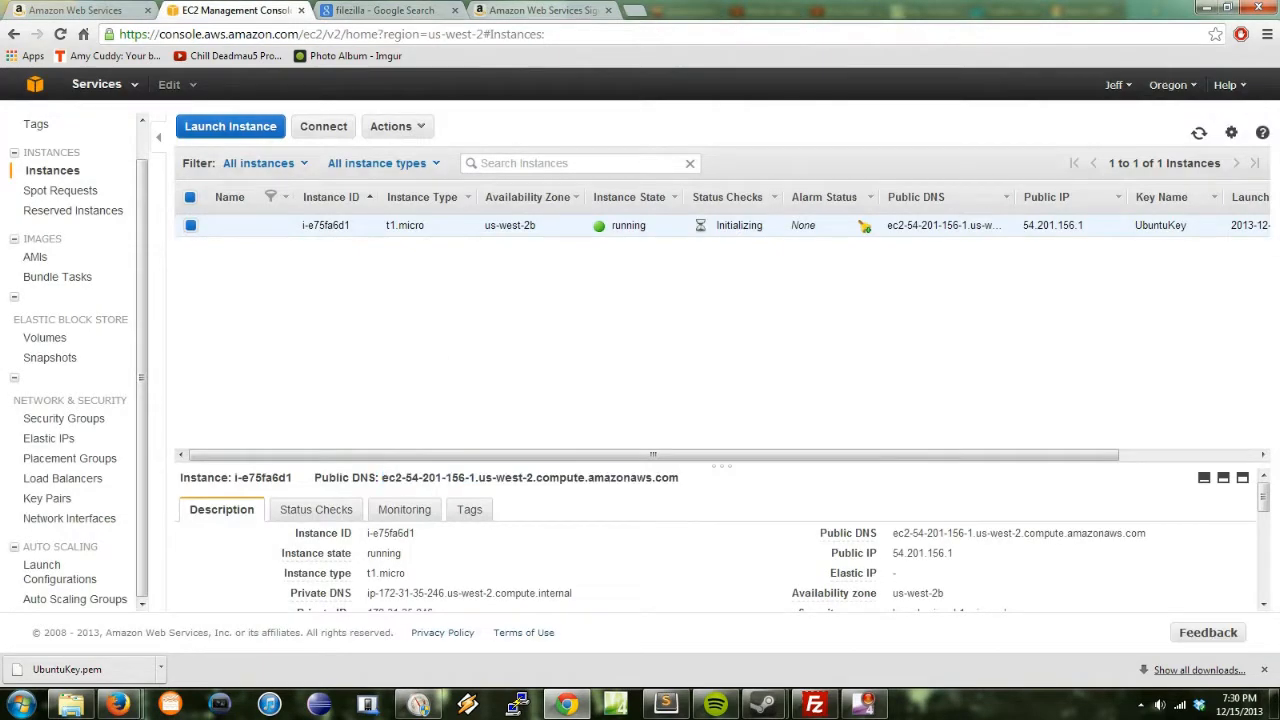
mouse_move(864, 704)
scroll(75, 360, "up", 2)
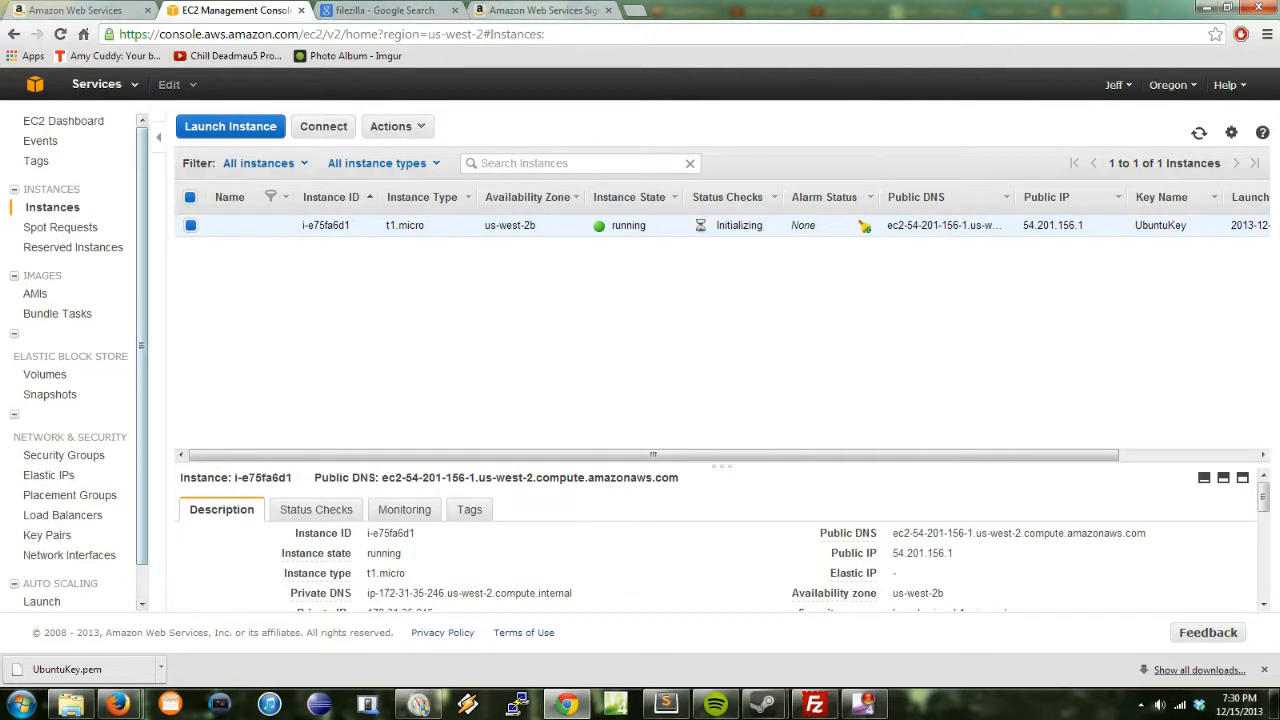